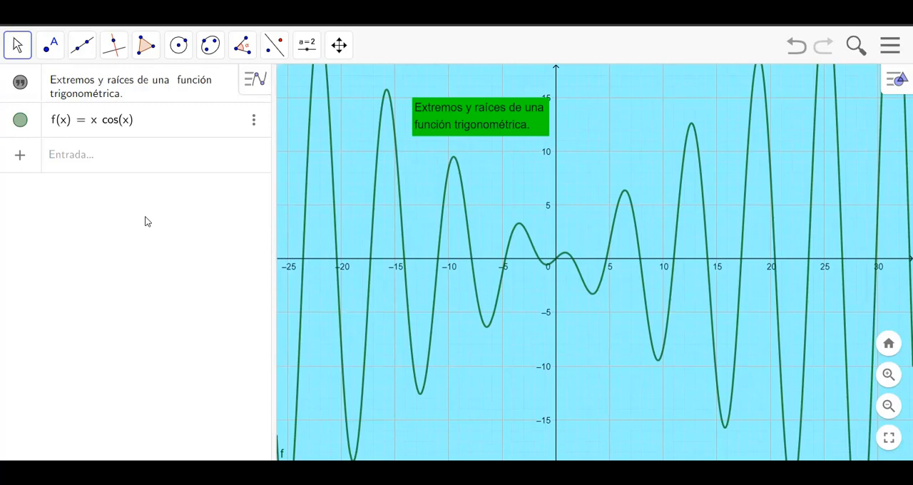
Step: Create a restricted copy of f on the interval from -10 to 10 with the command Función(f, -10, 10)
{"action": "left_click", "coordinate": [114, 154]}
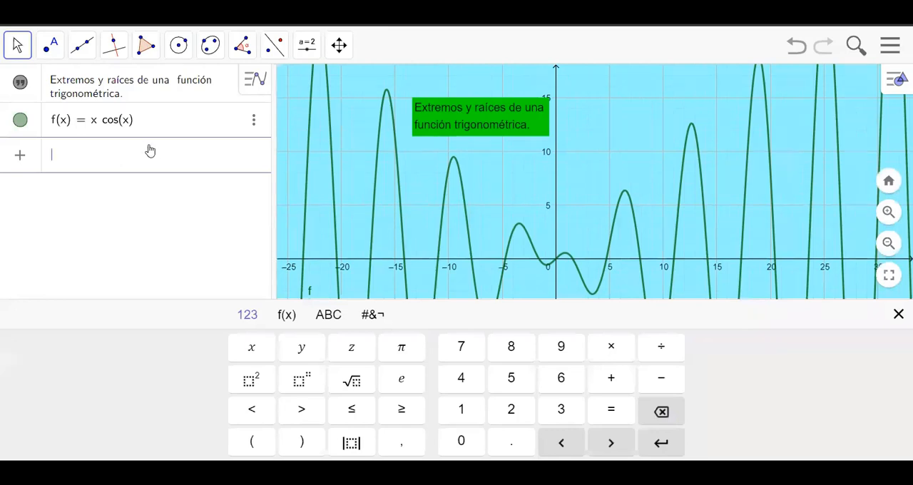
{"action": "type", "text": "fun"}
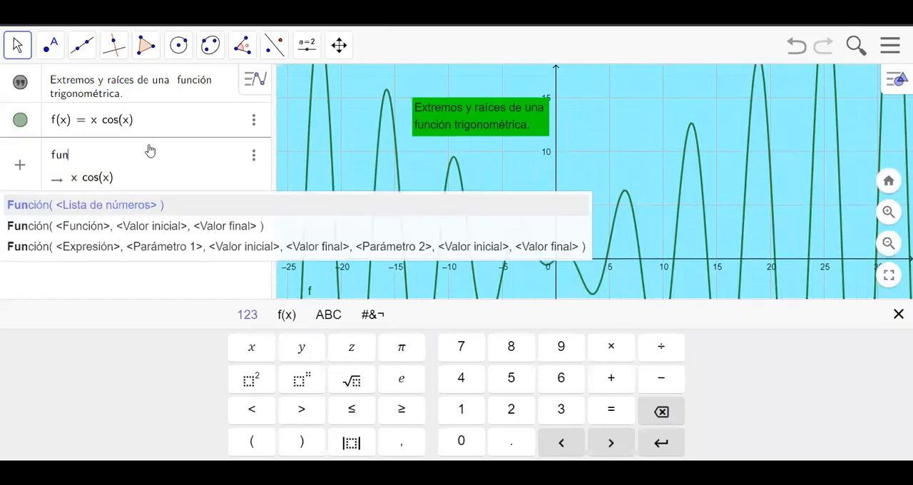
{"action": "type", "text": "cion"}
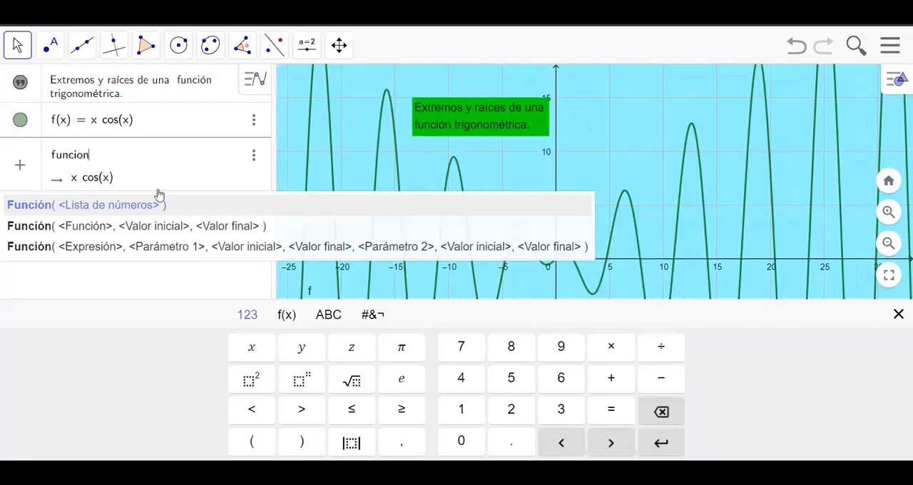
{"action": "left_click", "coordinate": [161, 234]}
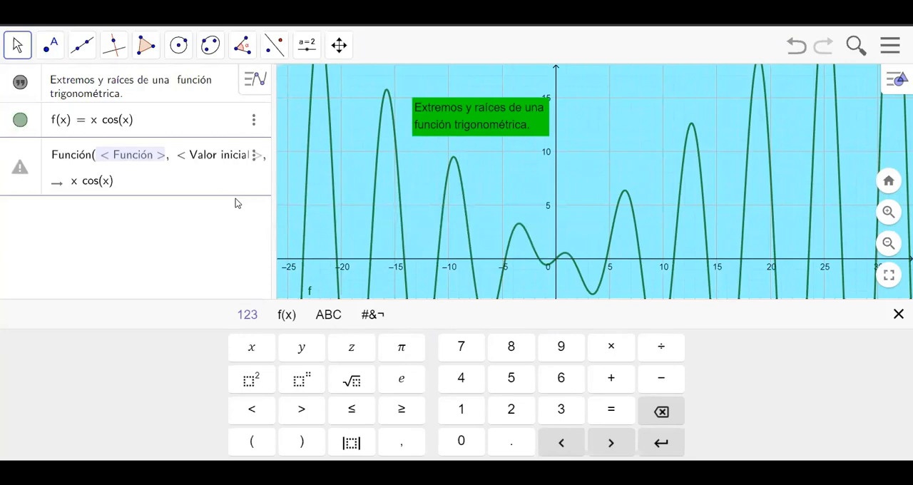
{"action": "type", "text": "f"}
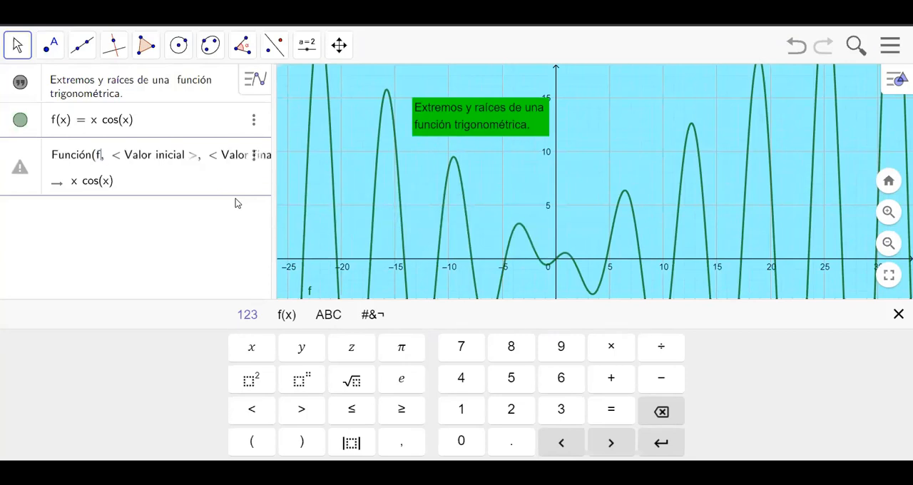
{"action": "key", "text": "Right"}
{"action": "type", "text": "-10"}
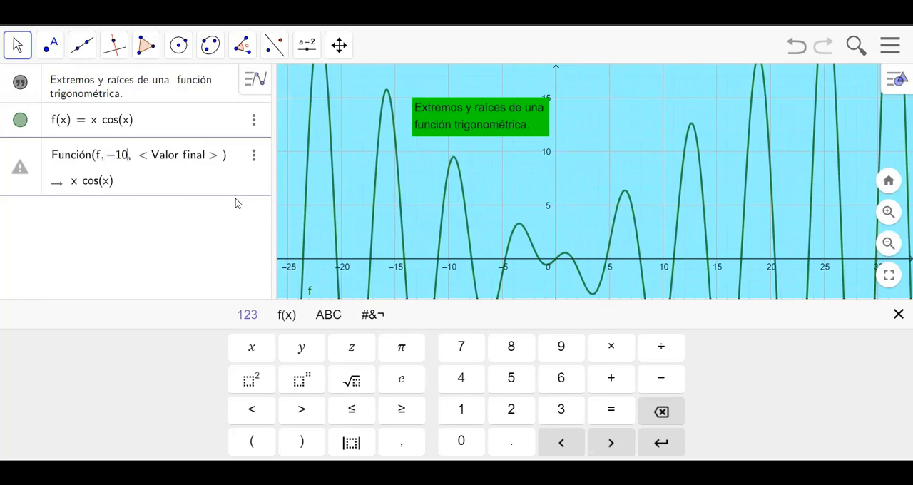
{"action": "key", "text": "Right"}
{"action": "key", "text": "BackSpace"}
{"action": "key", "text": "BackSpace"}
{"action": "key", "text": "BackSpace"}
{"action": "key", "text": "BackSpace"}
{"action": "key", "text": "BackSpace"}
{"action": "key", "text": "BackSpace"}
{"action": "key", "text": "BackSpace"}
{"action": "key", "text": "BackSpace"}
{"action": "key", "text": "BackSpace"}
{"action": "key", "text": "BackSpace"}
{"action": "key", "text": "BackSpace"}
{"action": "key", "text": "BackSpace"}
{"action": "key", "text": "BackSpace"}
{"action": "key", "text": "BackSpace"}
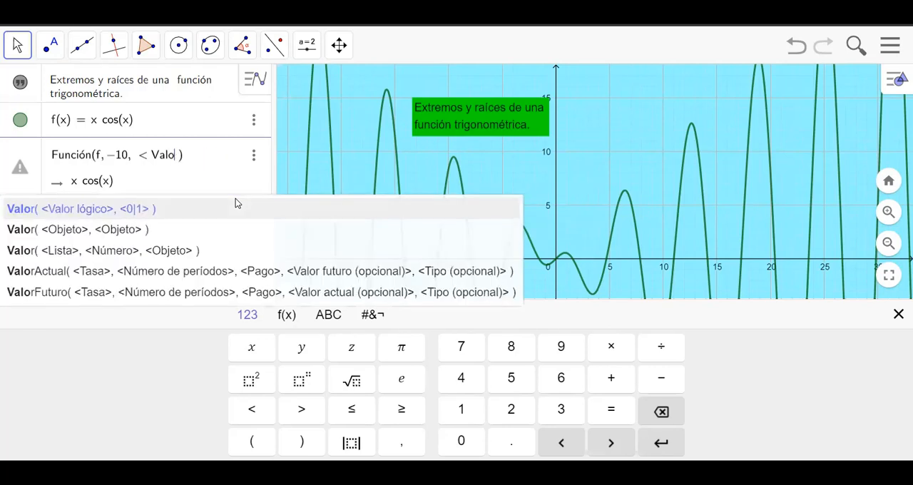
{"action": "type", "text": "10"}
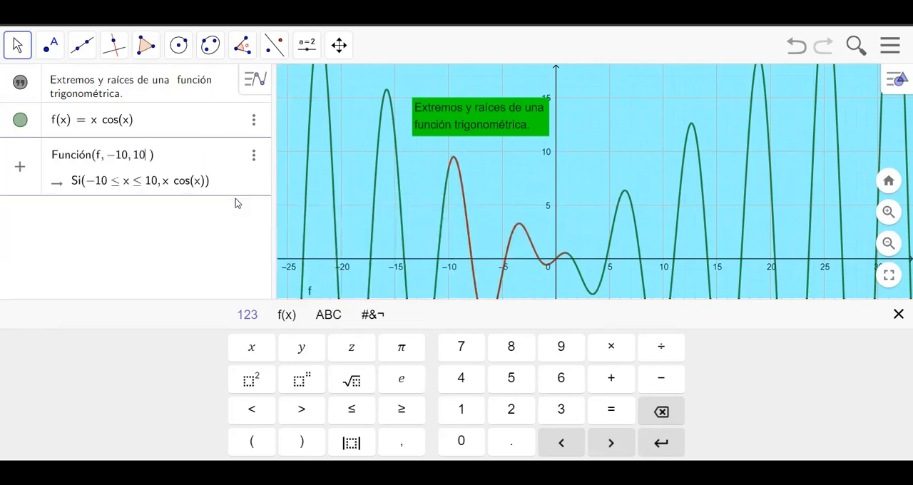
{"action": "key", "text": "Return"}
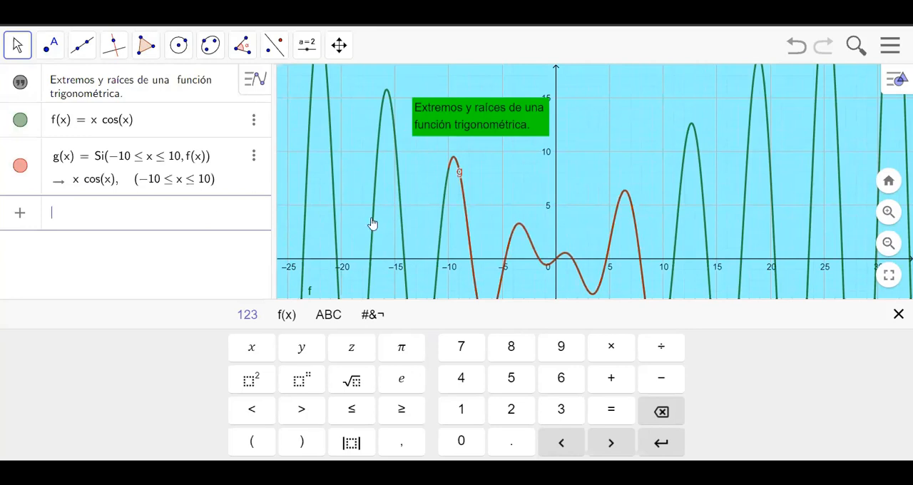
Step: Hide the graph of the original function f(x) = x cos(x), leaving the restricted function g shown
{"action": "left_click", "coordinate": [15, 45]}
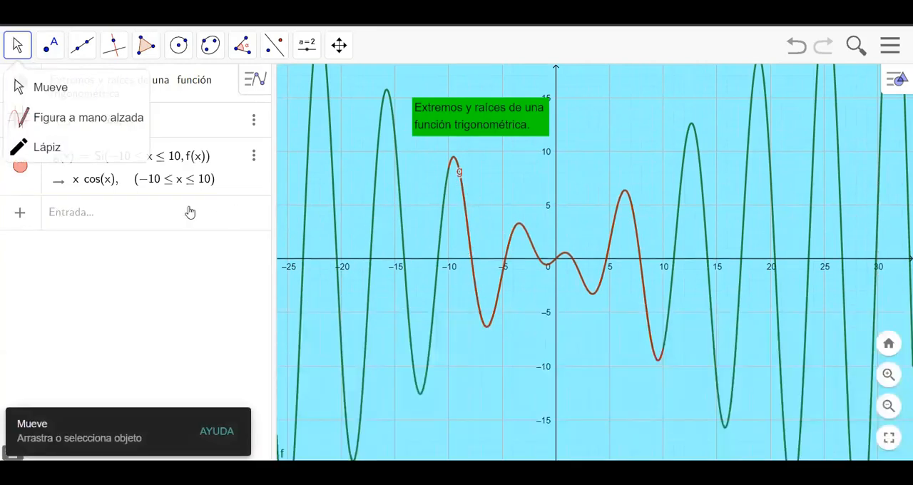
{"action": "left_click", "coordinate": [18, 80]}
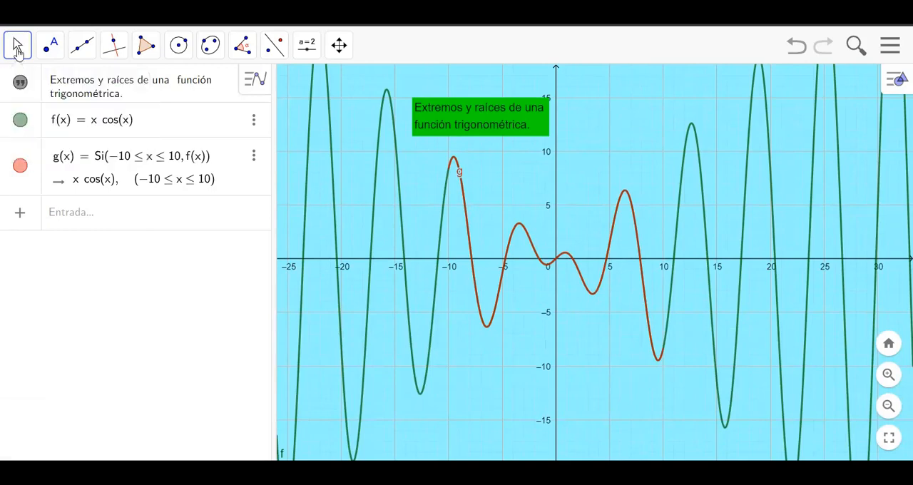
{"action": "left_click", "coordinate": [20, 119]}
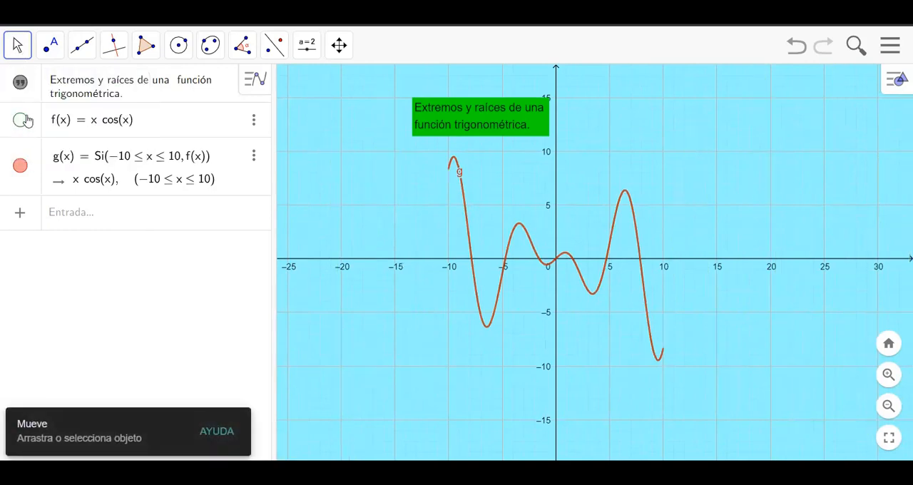
Step: Set the line thickness of the restricted function g to 9
{"action": "right_click", "coordinate": [469, 231]}
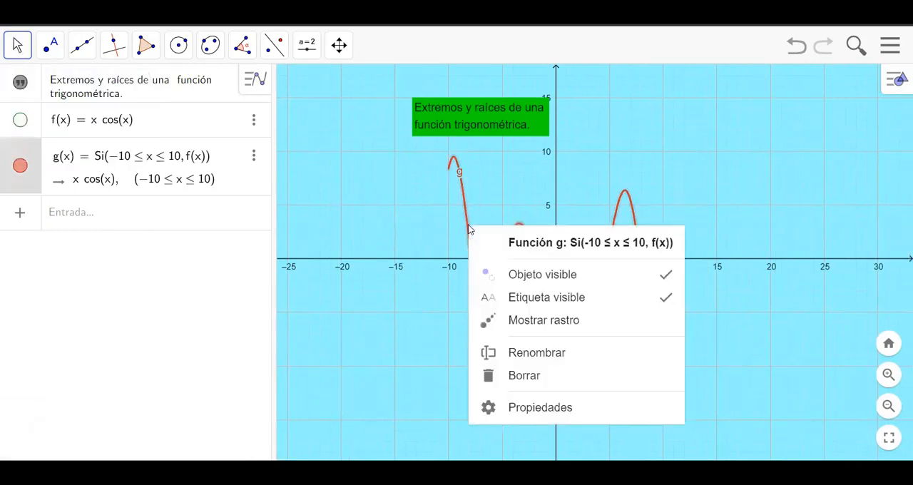
{"action": "left_click", "coordinate": [572, 411]}
{"action": "left_click", "coordinate": [757, 80]}
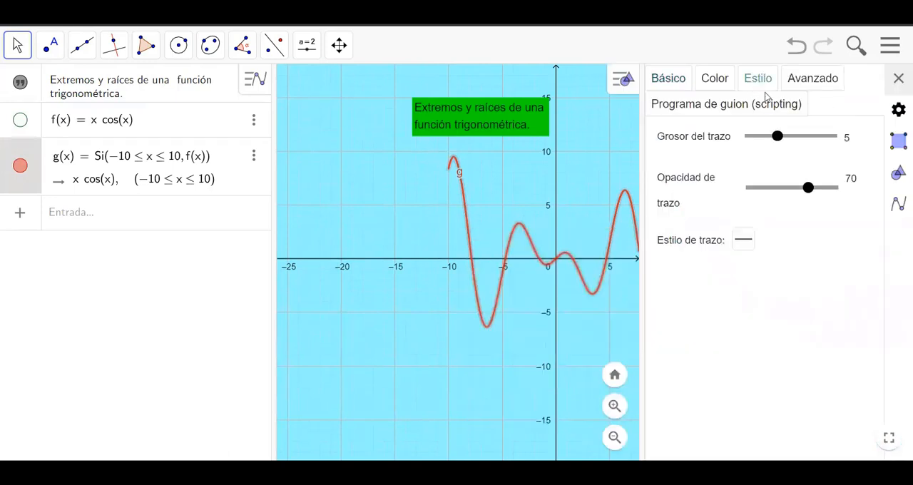
{"action": "left_click_drag", "start_coordinate": [779, 143], "coordinate": [805, 147]}
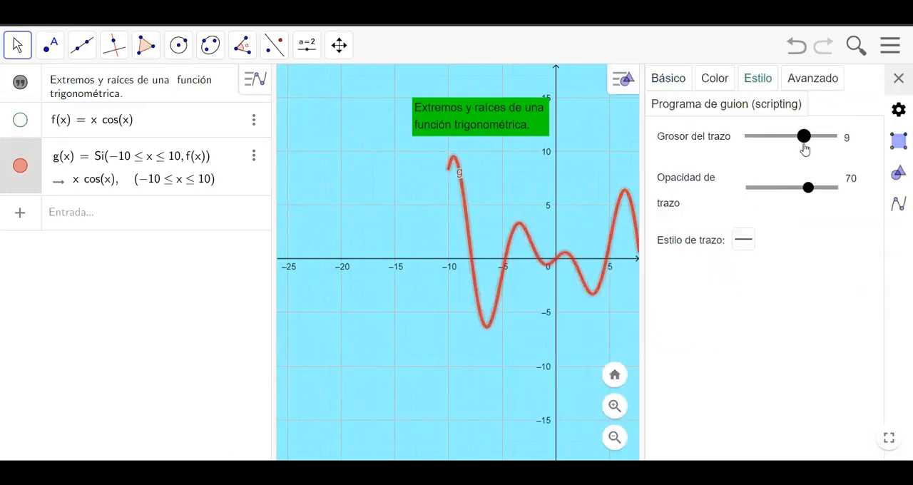
{"action": "left_click", "coordinate": [899, 79]}
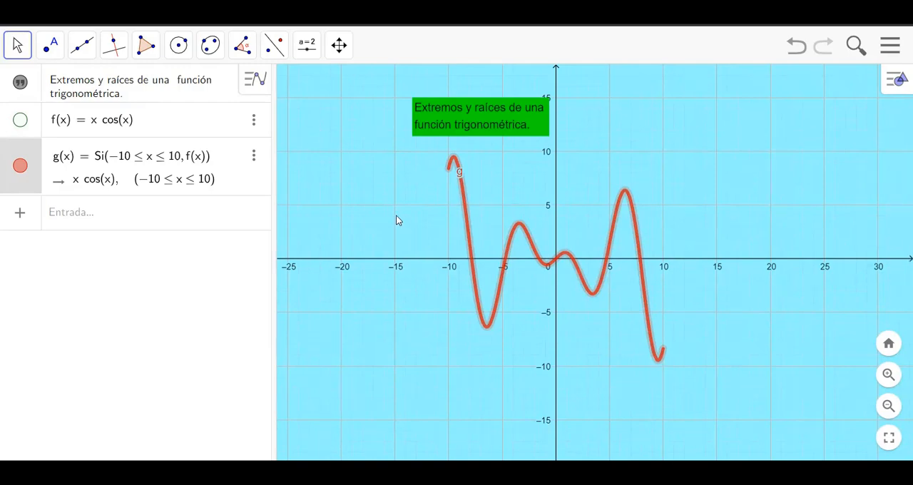
{"action": "left_click", "coordinate": [50, 44]}
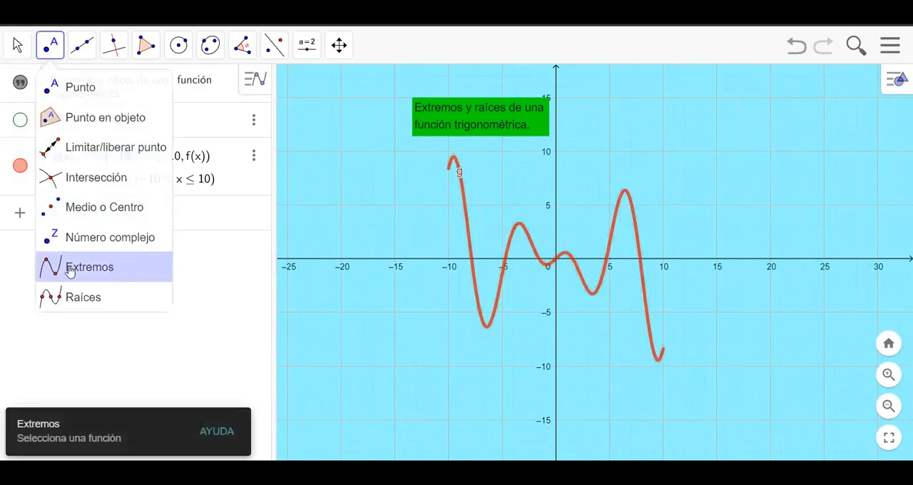
{"action": "left_click", "coordinate": [17, 44]}
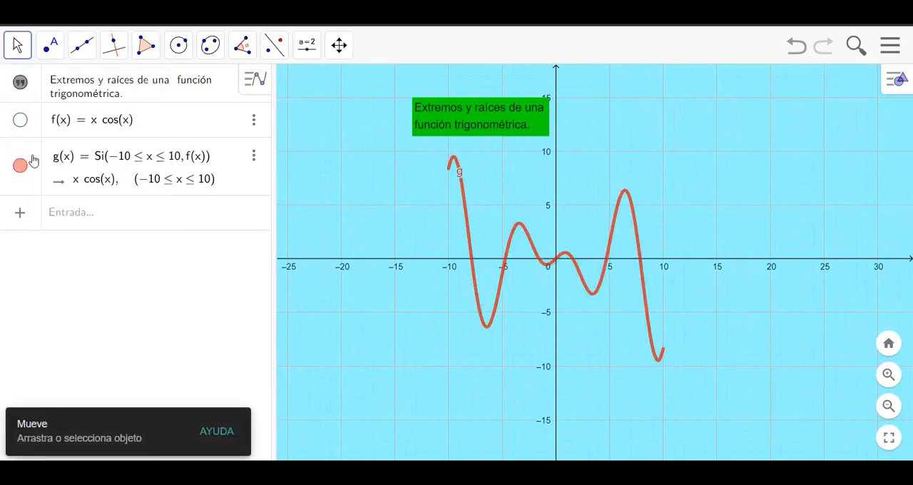
{"action": "left_click", "coordinate": [56, 54]}
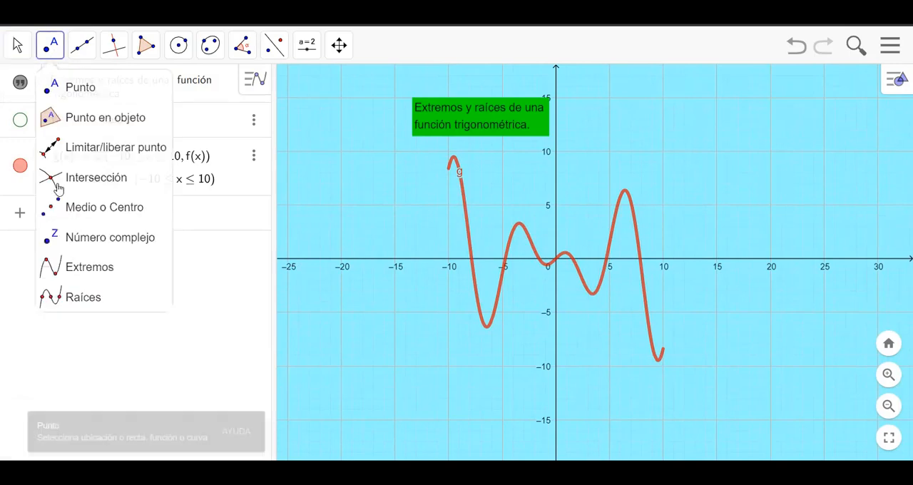
{"action": "left_click", "coordinate": [76, 296]}
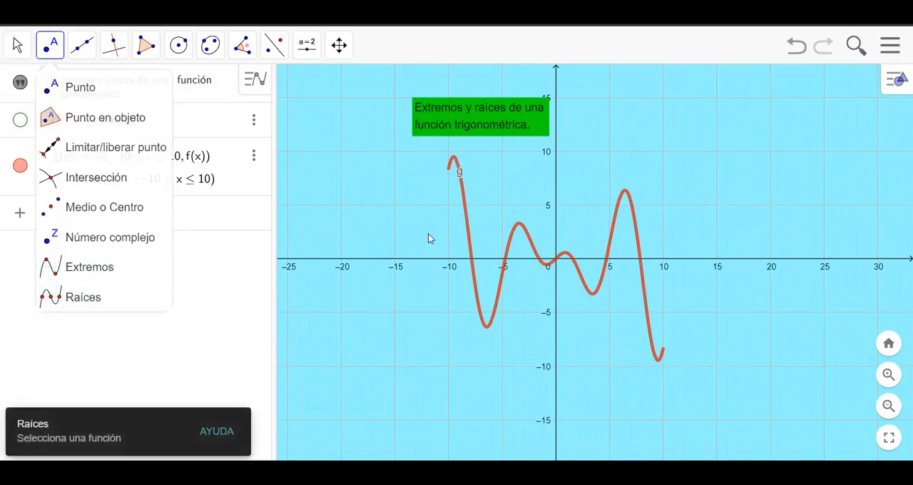
Step: Show the graph of f(x) = x cos(x) again and return to the Move tool
{"action": "left_click", "coordinate": [20, 119]}
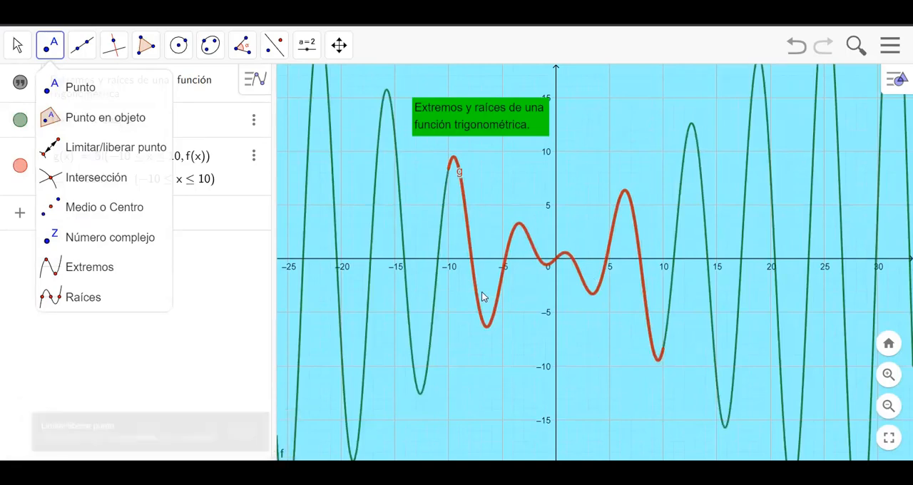
{"action": "key", "text": "Escape"}
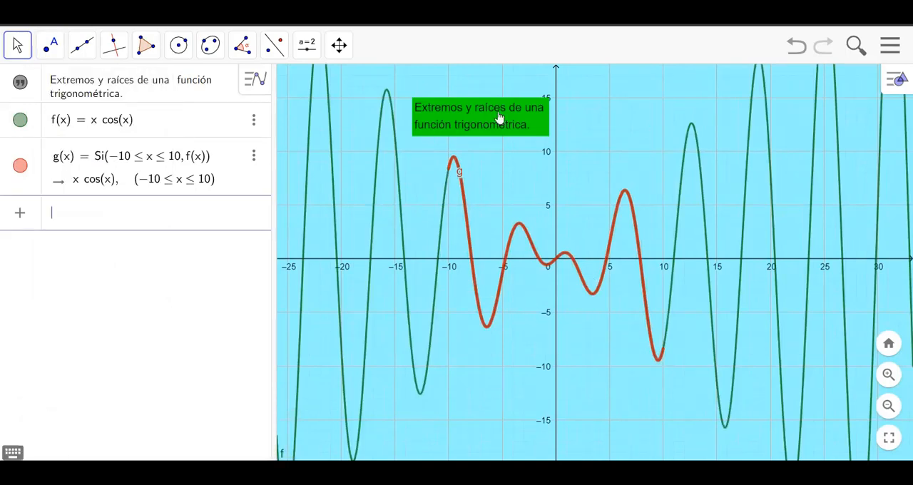
Step: Place a number slider a beside the green title text, with a minimum of -10 and a maximum of 10
{"action": "left_click", "coordinate": [305, 48]}
{"action": "left_click", "coordinate": [334, 88]}
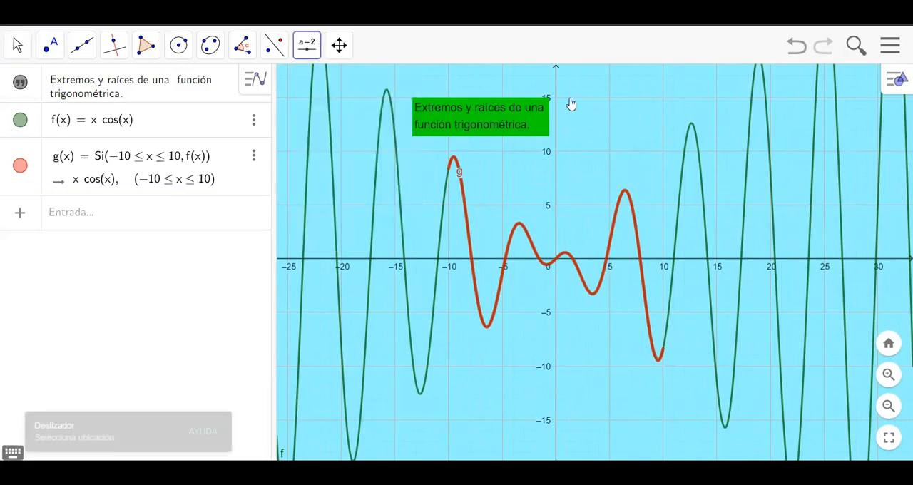
{"action": "left_click", "coordinate": [586, 107]}
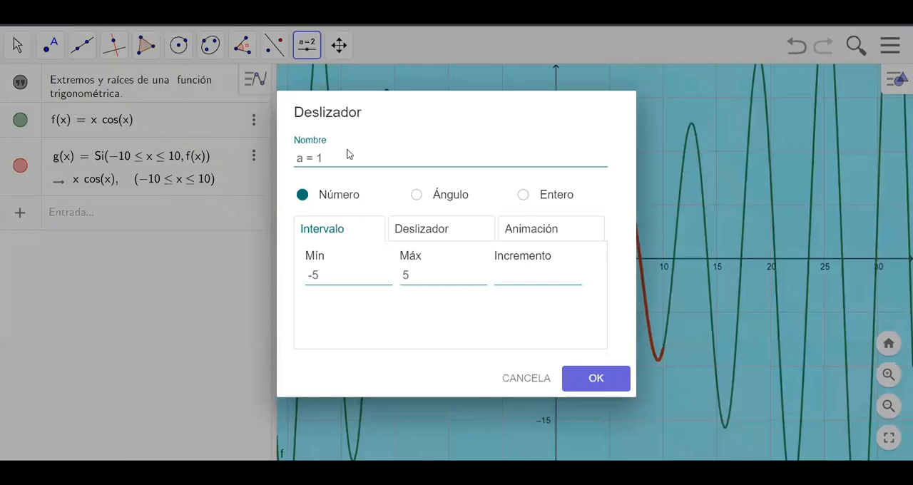
{"action": "left_click", "coordinate": [329, 277]}
{"action": "key", "text": "BackSpace"}
{"action": "type", "text": "10"}
{"action": "left_click", "coordinate": [423, 277]}
{"action": "key", "text": "BackSpace"}
{"action": "type", "text": "10"}
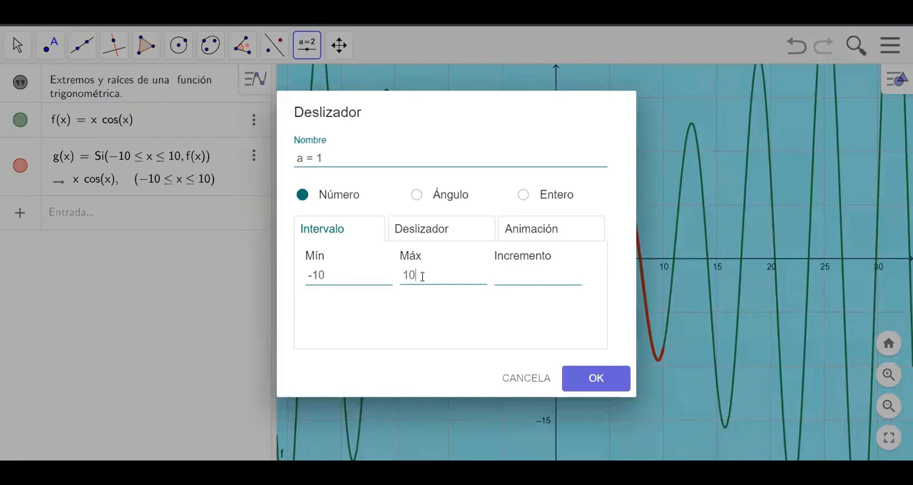
Step: Give slider a an increment of 0.0001, create it, and move its value to -10
{"action": "left_click", "coordinate": [549, 285]}
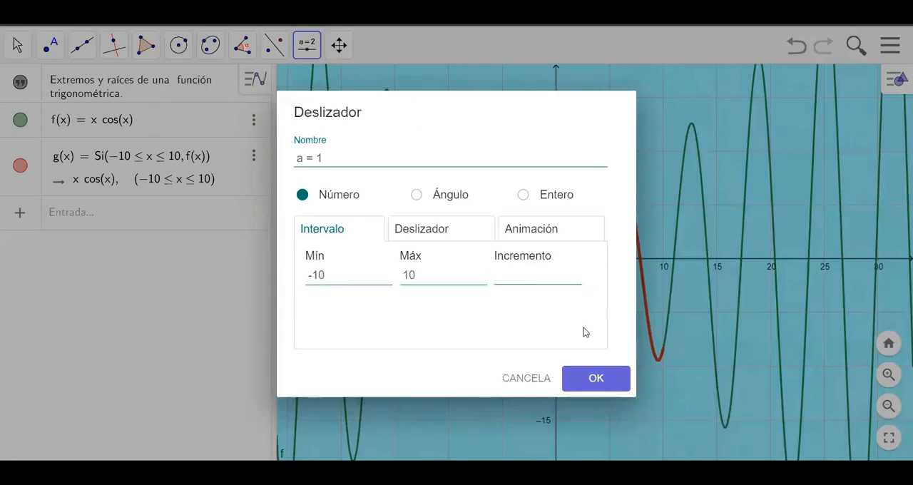
{"action": "type", "text": "0.0001"}
{"action": "key", "text": "Return"}
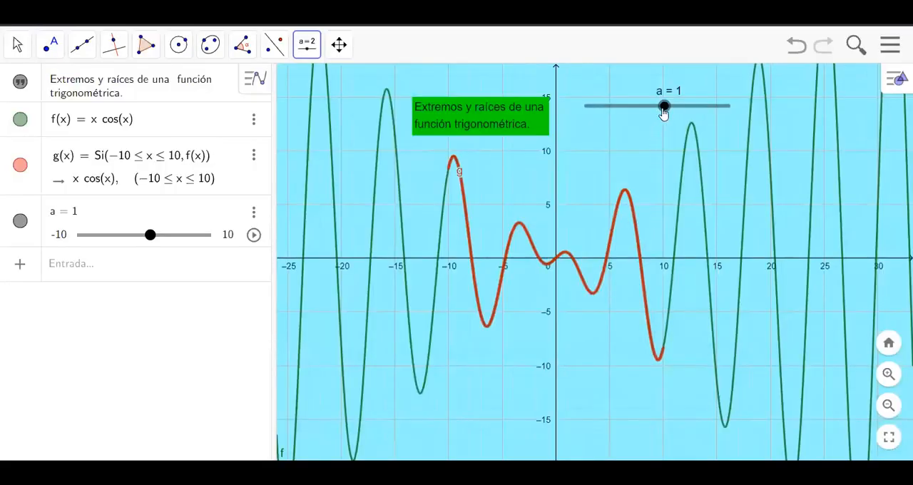
{"action": "left_click_drag", "start_coordinate": [663, 113], "coordinate": [575, 108]}
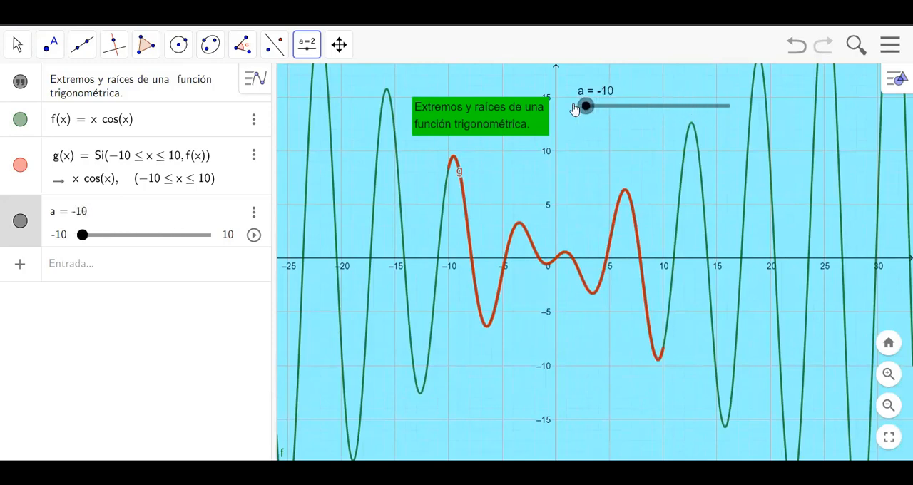
Step: Construct the tangent line to f at x = a with the command Tangente(a, f)
{"action": "left_click", "coordinate": [106, 275]}
{"action": "type", "text": "tan"}
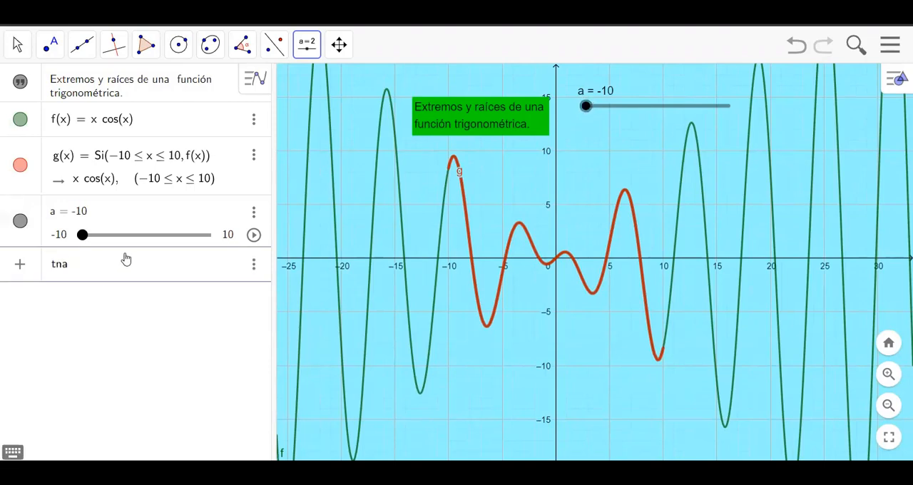
{"action": "key", "text": "BackSpace"}
{"action": "type", "text": "ngen"}
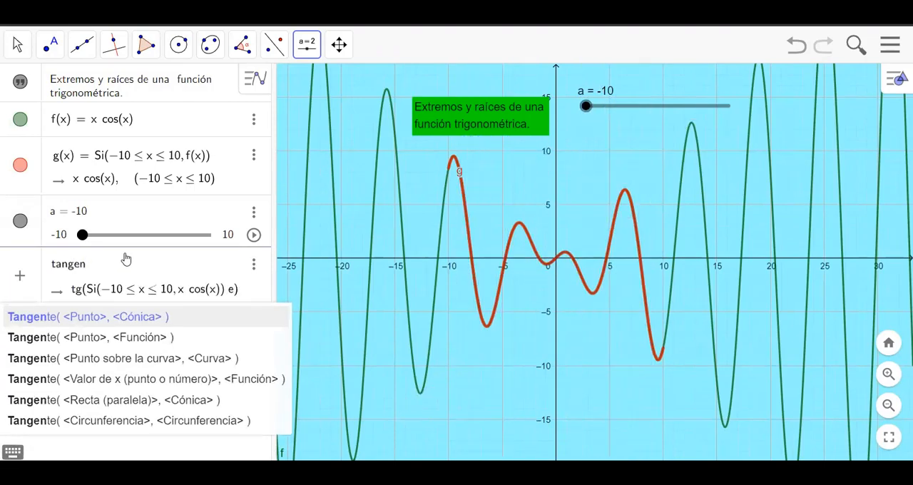
{"action": "left_click", "coordinate": [108, 314]}
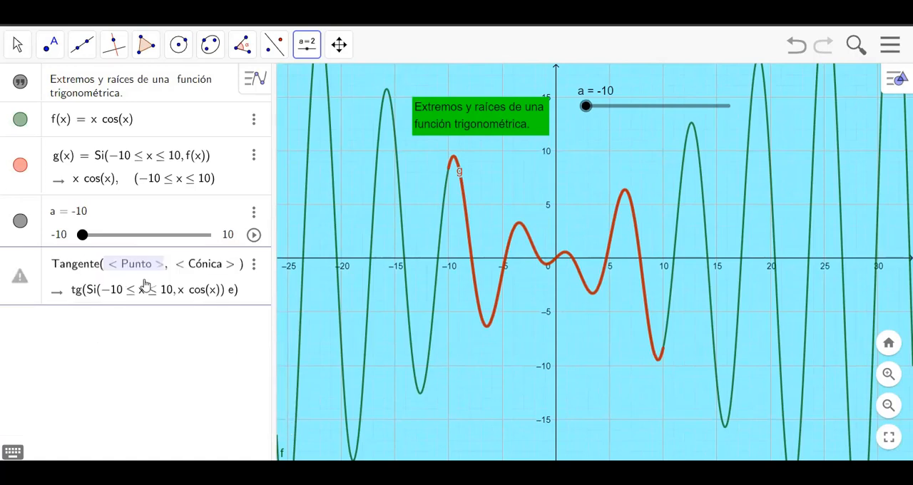
{"action": "type", "text": "a"}
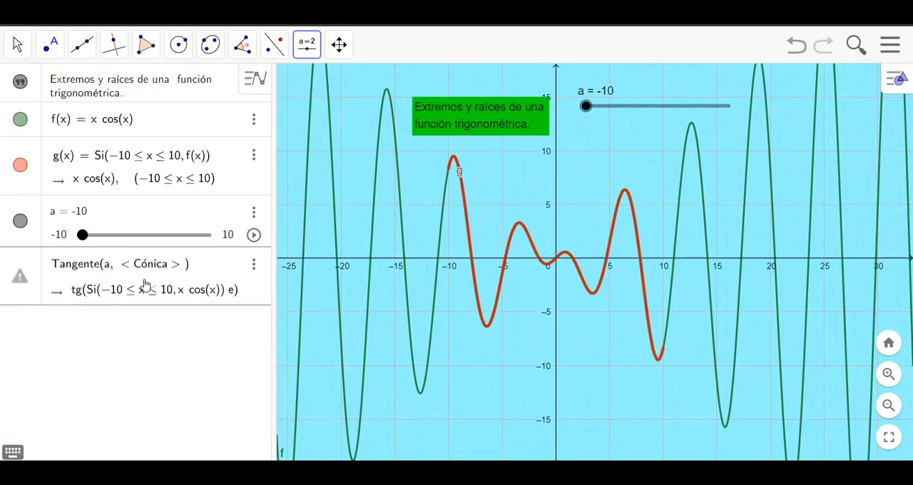
{"action": "key", "text": "Tab"}
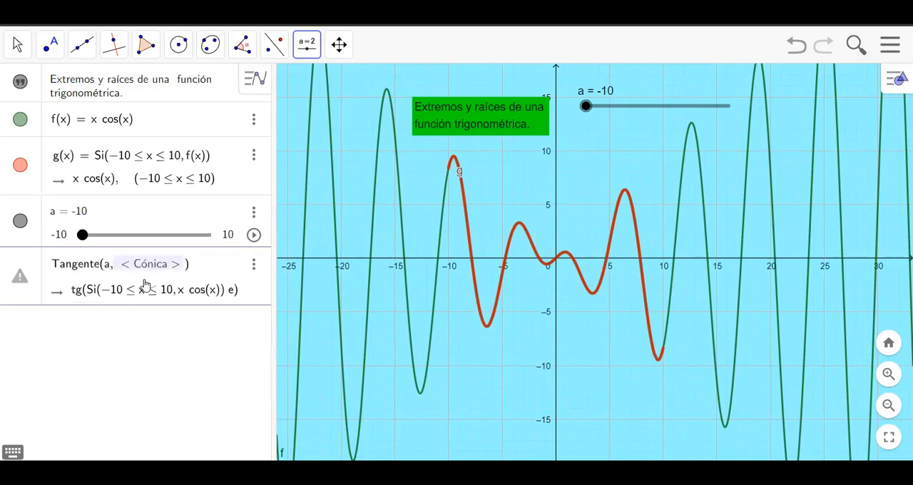
{"action": "type", "text": "f"}
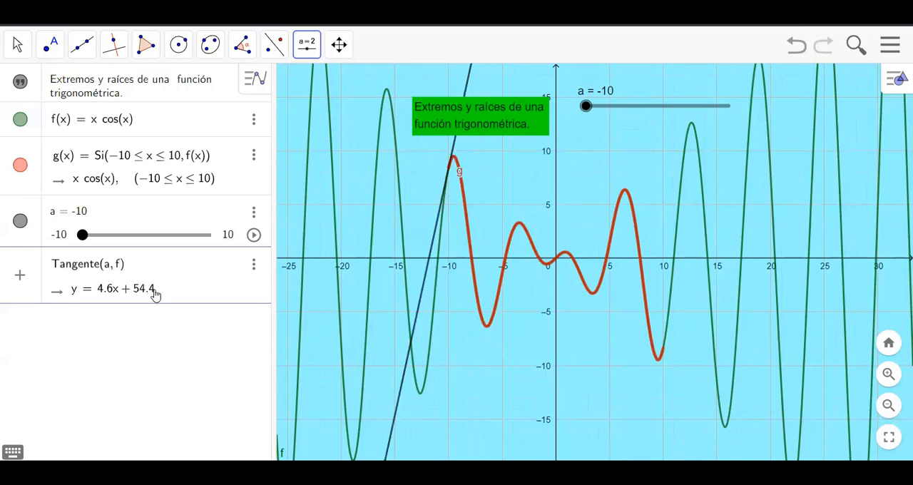
{"action": "key", "text": "Return"}
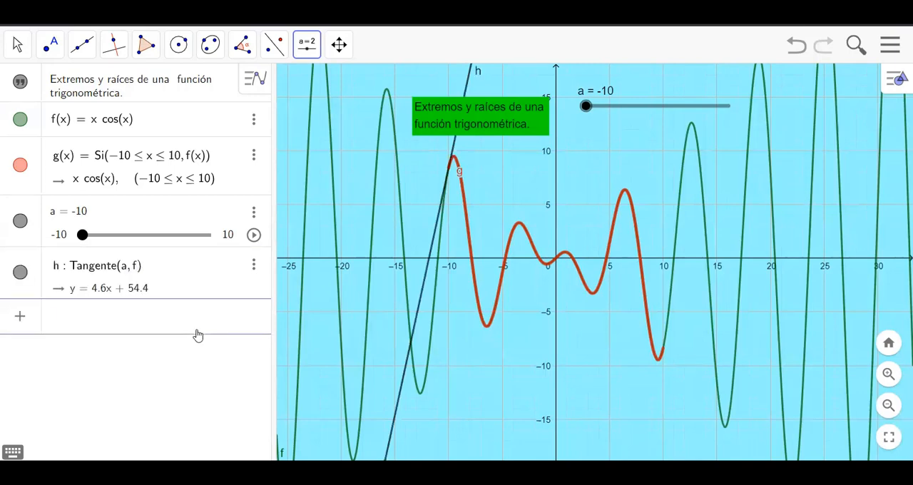
{"action": "left_click", "coordinate": [50, 44]}
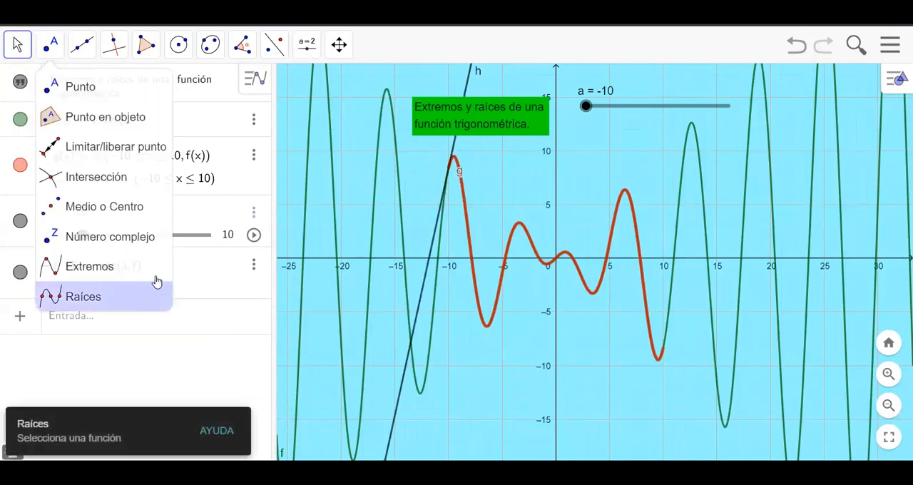
{"action": "left_click", "coordinate": [310, 329]}
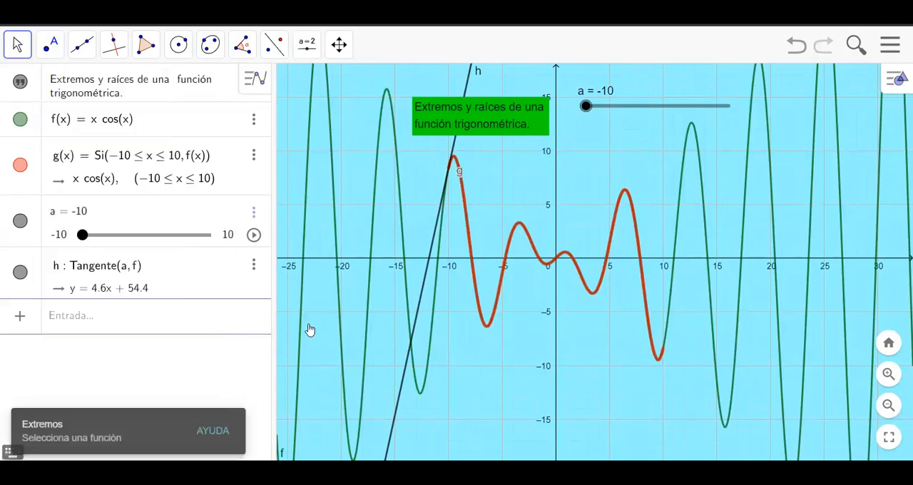
{"action": "left_click", "coordinate": [18, 44]}
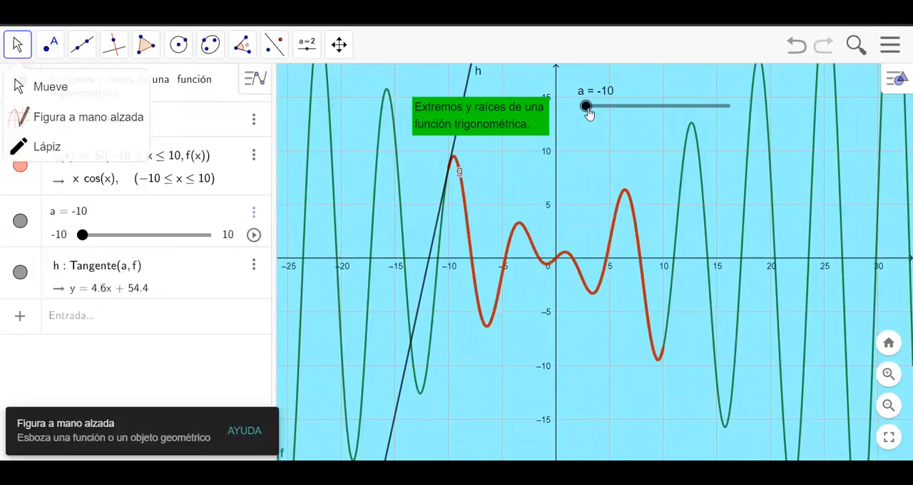
{"action": "left_click_drag", "start_coordinate": [587, 114], "coordinate": [577, 179]}
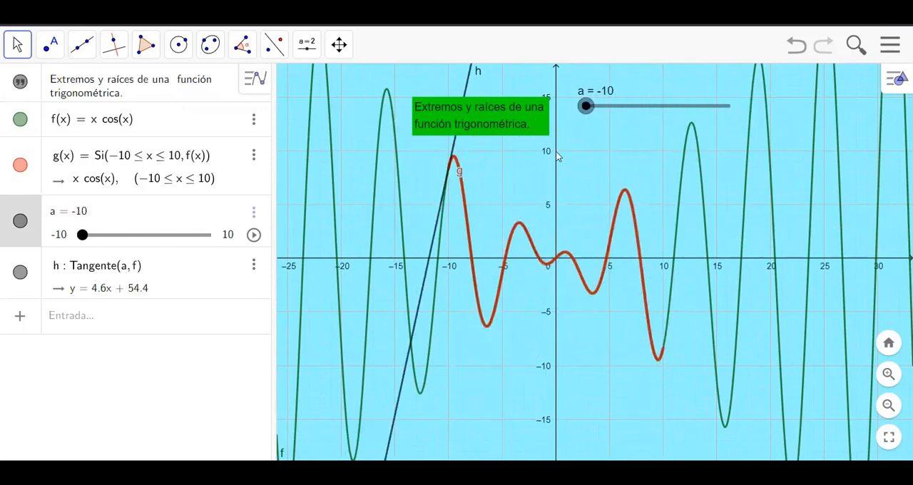
Step: Insert an input box captioned IngreseX below the slider, linked to the slider value a
{"action": "left_click", "coordinate": [307, 53]}
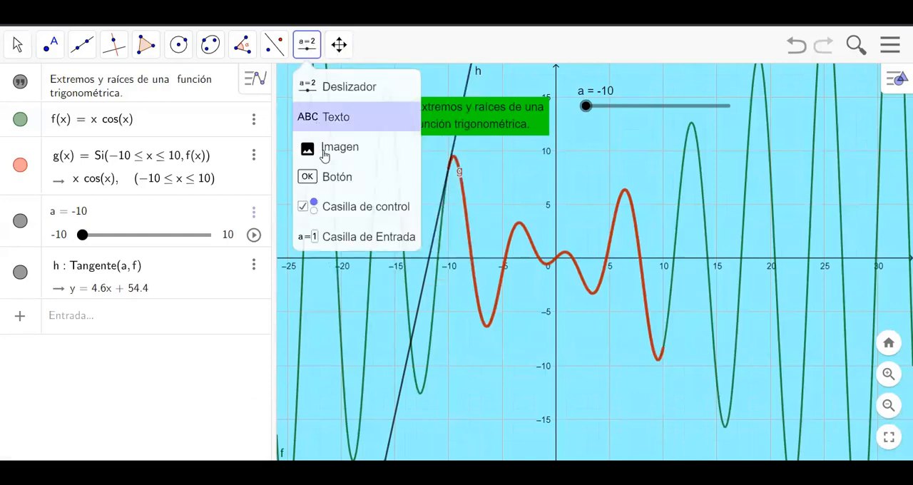
{"action": "left_click", "coordinate": [376, 245]}
{"action": "left_click", "coordinate": [586, 134]}
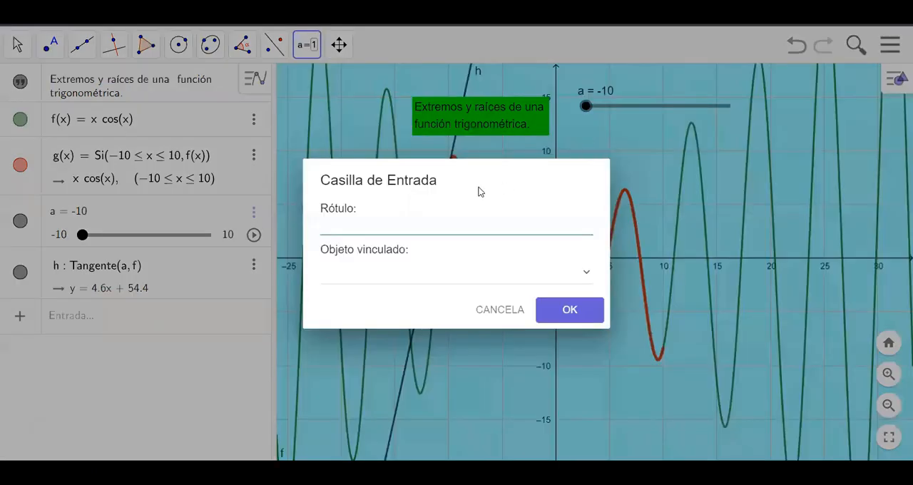
{"action": "type", "text": "IngreseX"}
{"action": "left_click", "coordinate": [408, 274]}
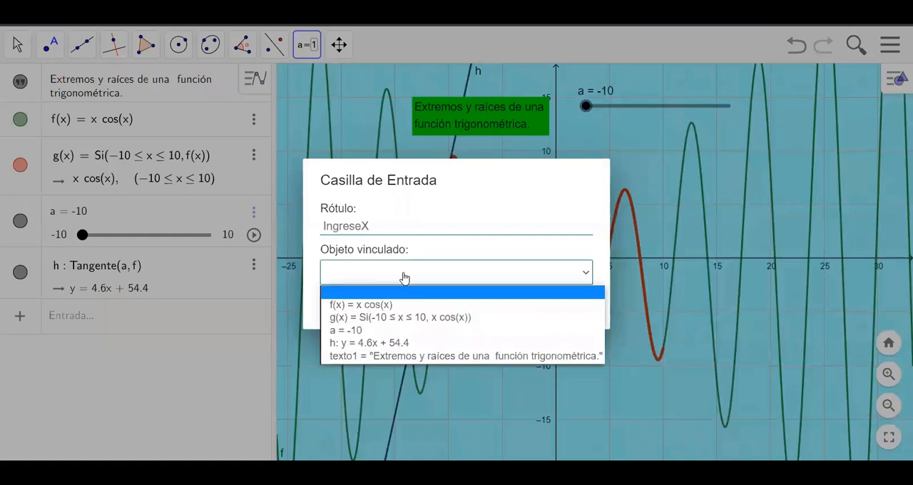
{"action": "left_click", "coordinate": [351, 331]}
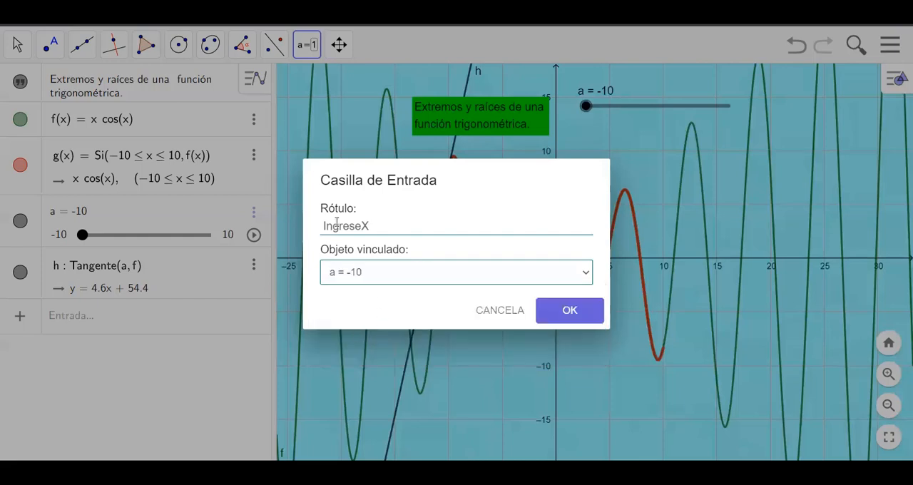
{"action": "left_click", "coordinate": [580, 314]}
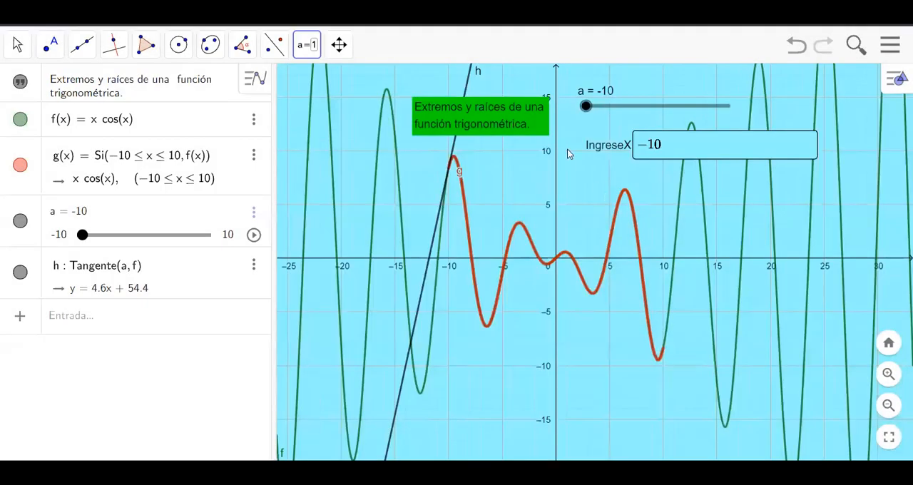
{"action": "key", "text": "Escape"}
Step: Set the length of the IngreseX input box to 6 in its style properties and close the properties
{"action": "left_click", "coordinate": [603, 148]}
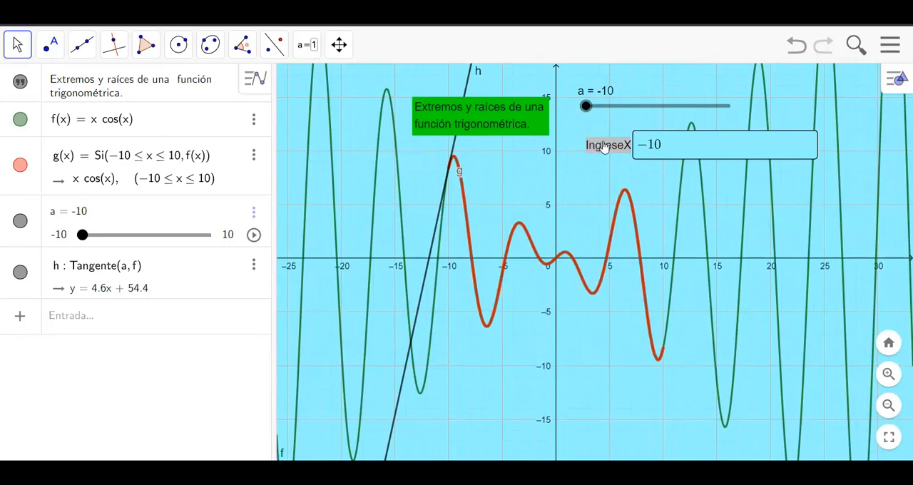
{"action": "right_click", "coordinate": [605, 146]}
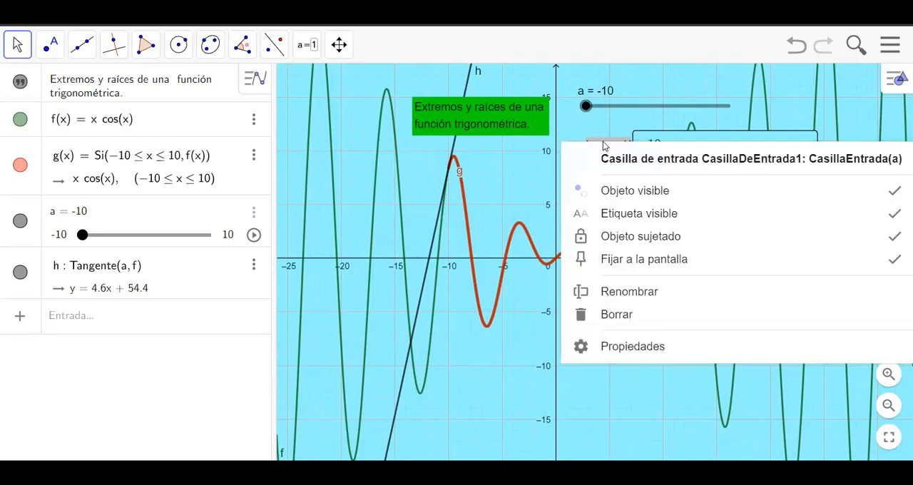
{"action": "left_click", "coordinate": [632, 347]}
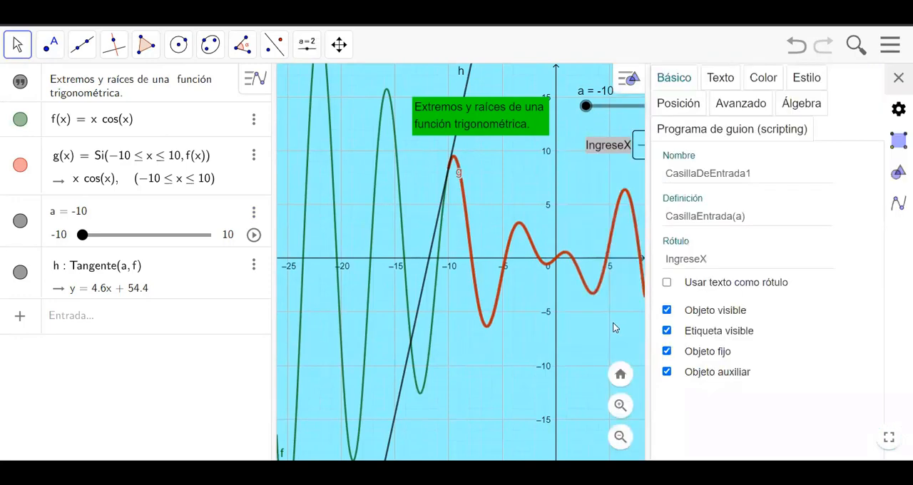
{"action": "left_click", "coordinate": [807, 79]}
{"action": "left_click_drag", "start_coordinate": [687, 188], "coordinate": [657, 194]}
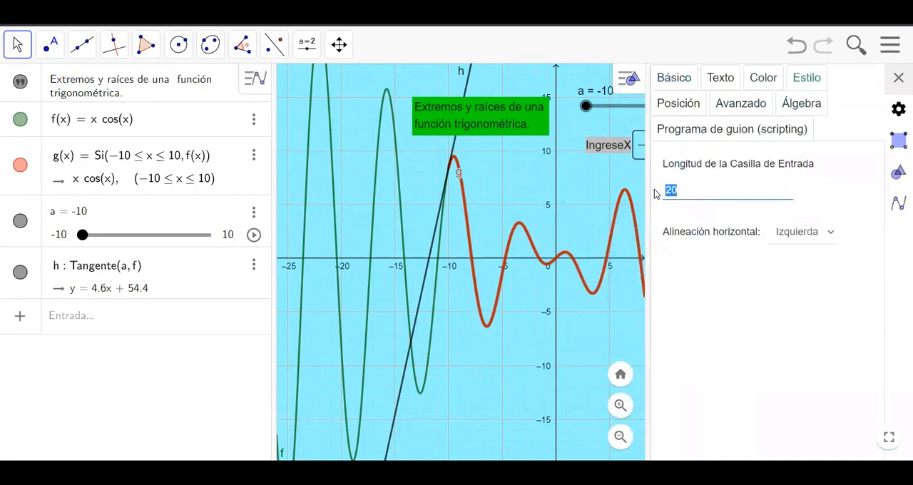
{"action": "type", "text": "5"}
{"action": "key", "text": "BackSpace"}
{"action": "type", "text": "6"}
{"action": "left_click", "coordinate": [702, 193]}
{"action": "left_click", "coordinate": [897, 112]}
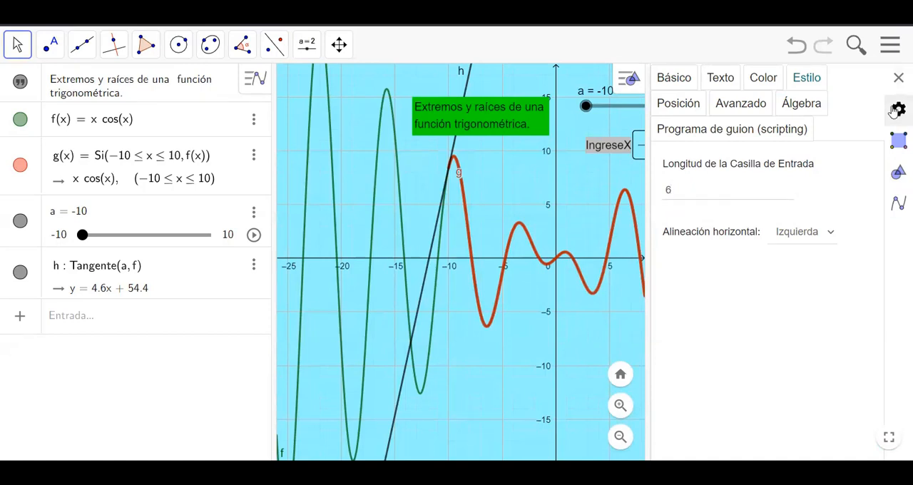
{"action": "left_click", "coordinate": [898, 79]}
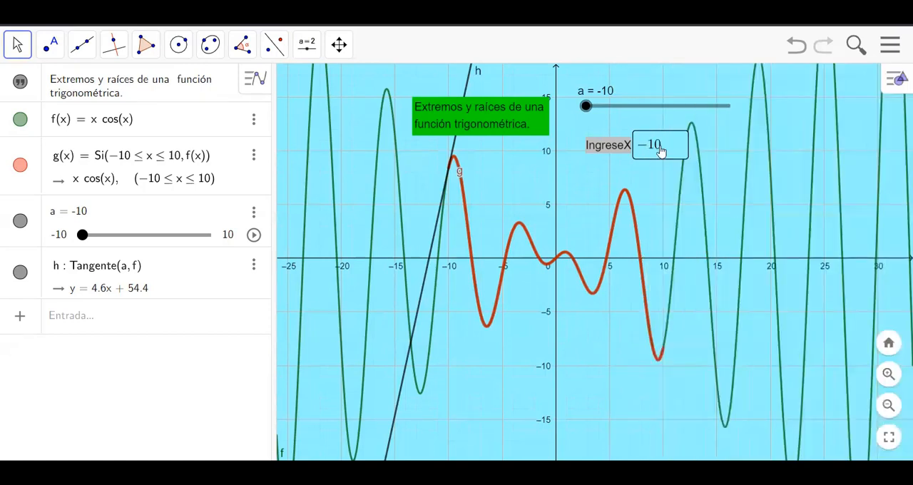
Step: Unpin the IngreseX input box from the screen, unlock it, and move it slightly closer beneath the slider
{"action": "right_click", "coordinate": [597, 146]}
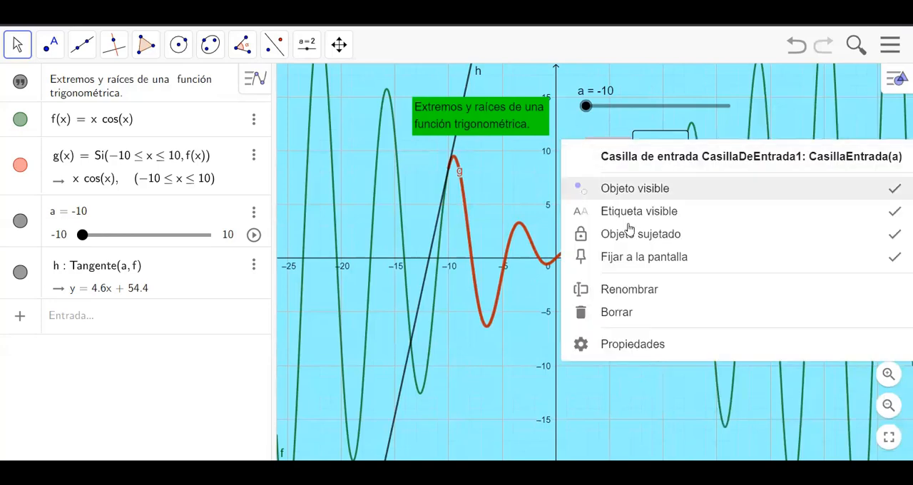
{"action": "left_click", "coordinate": [679, 263]}
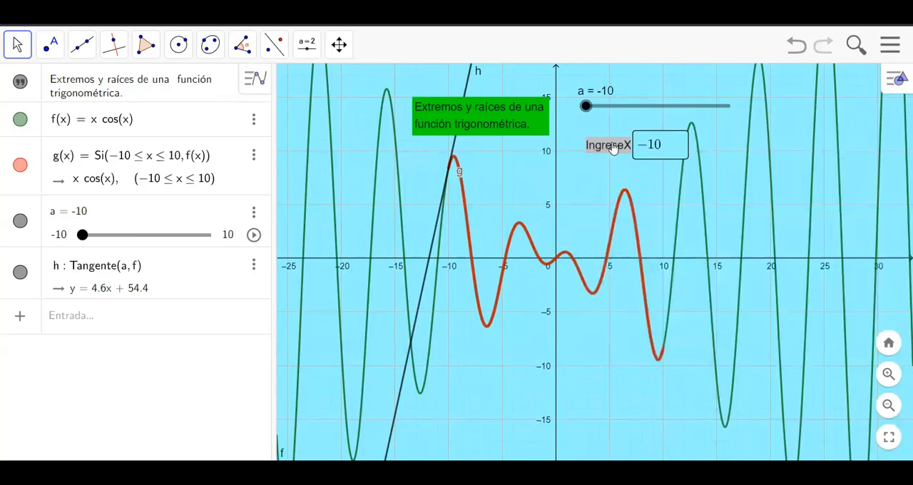
{"action": "right_click", "coordinate": [594, 157]}
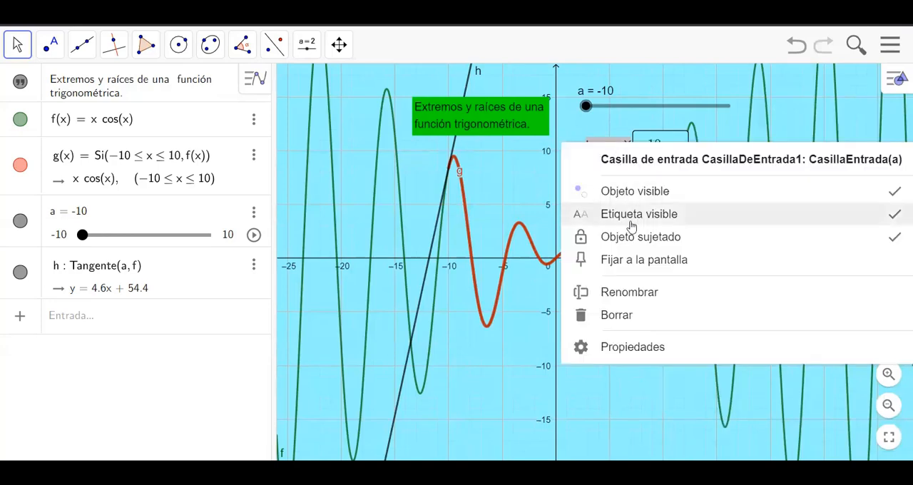
{"action": "left_click", "coordinate": [668, 240]}
{"action": "left_click_drag", "start_coordinate": [602, 150], "coordinate": [593, 140]}
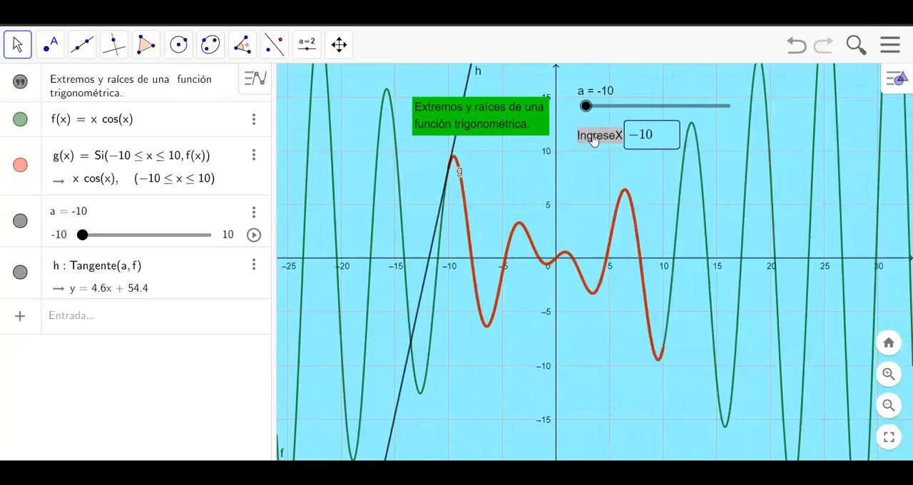
{"action": "left_click", "coordinate": [611, 351]}
Step: Test the IngreseX input box by entering the values 0 and 4 for a
{"action": "left_click", "coordinate": [636, 146]}
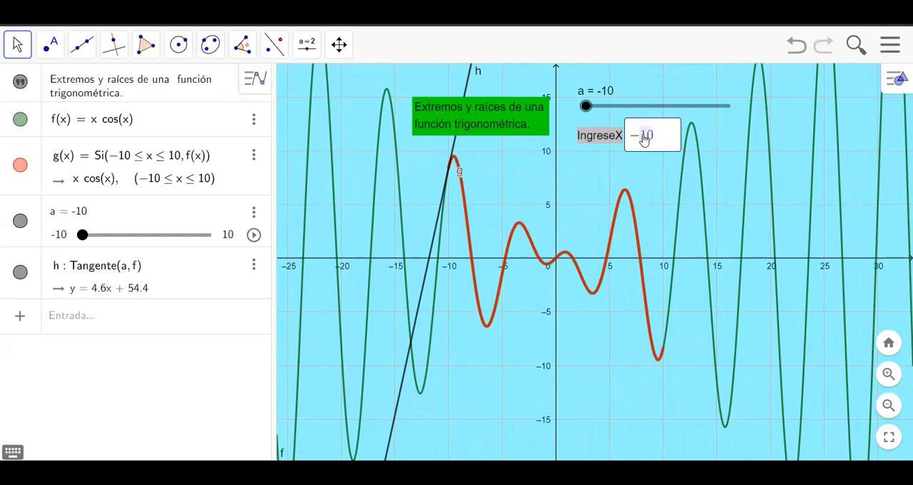
{"action": "key", "text": "BackSpace"}
{"action": "key", "text": "BackSpace"}
{"action": "type", "text": "0"}
{"action": "key", "text": "Return"}
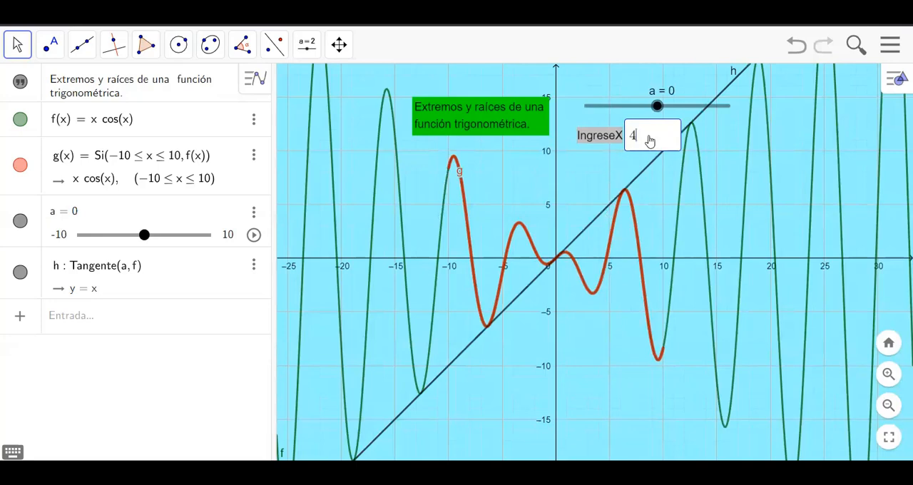
{"action": "key", "text": "Return"}
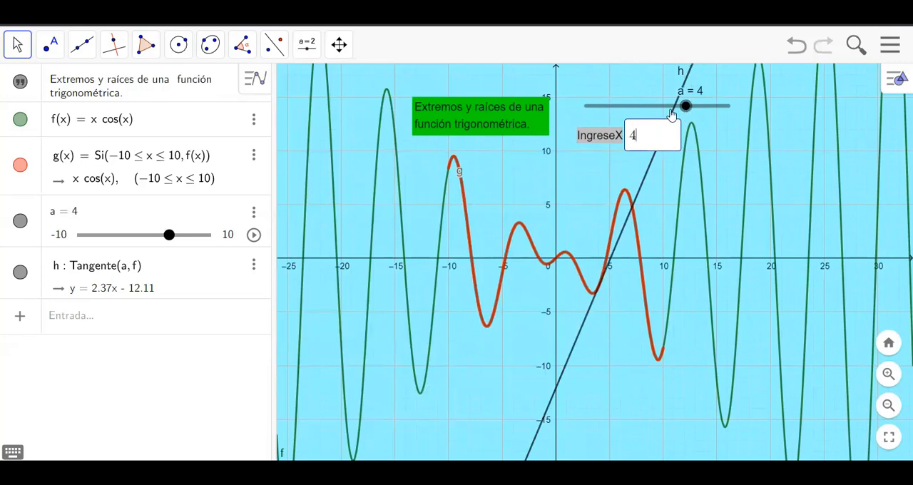
Step: Move slider a back to -10 and sweep it through -9.4 to -8.9, following the tangent past the first maximum
{"action": "left_click_drag", "start_coordinate": [672, 108], "coordinate": [579, 112]}
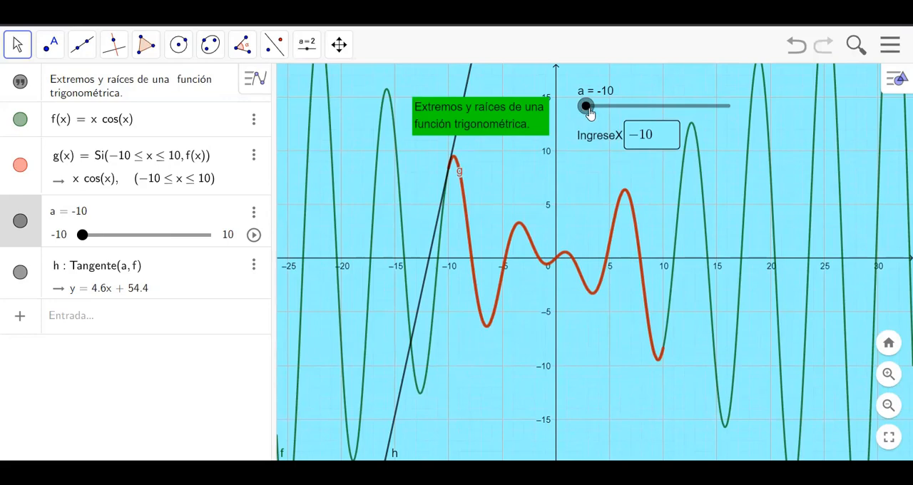
{"action": "left_click_drag", "start_coordinate": [587, 109], "coordinate": [591, 107]}
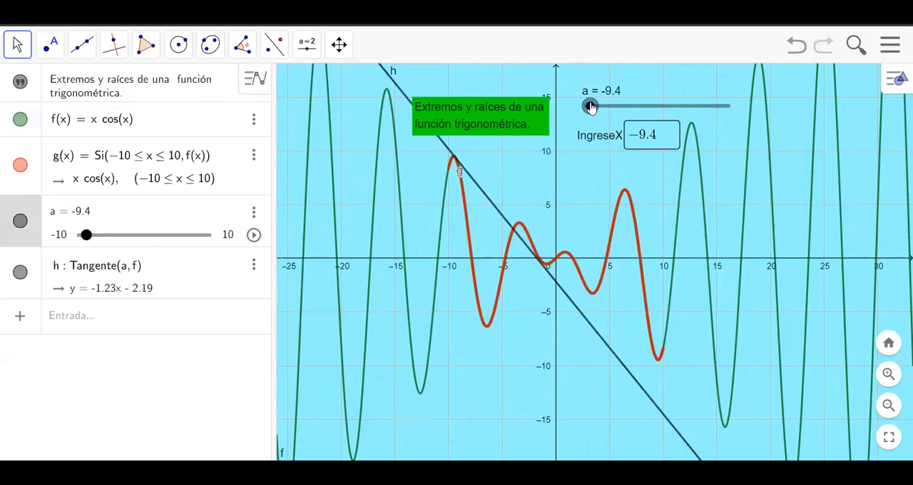
{"action": "left_click_drag", "start_coordinate": [591, 107], "coordinate": [594, 106]}
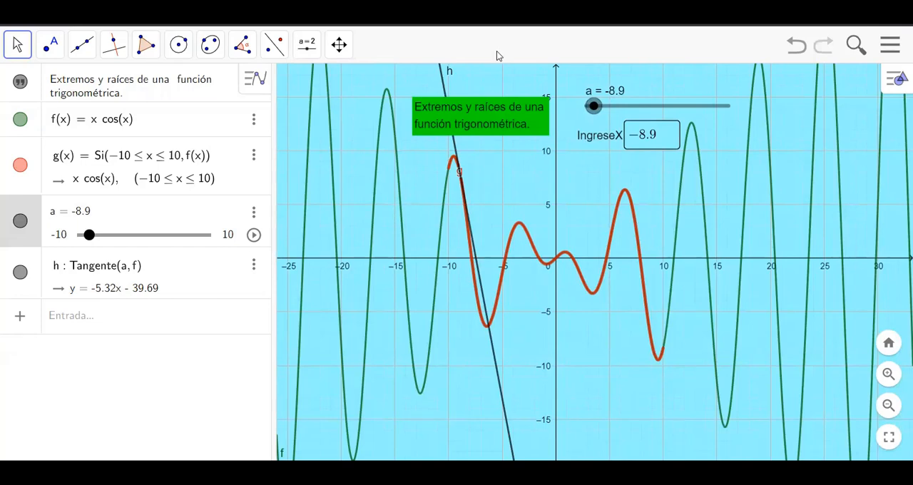
Step: Construct the slope of the tangent line with the command Pendiente(h)
{"action": "left_click", "coordinate": [103, 319]}
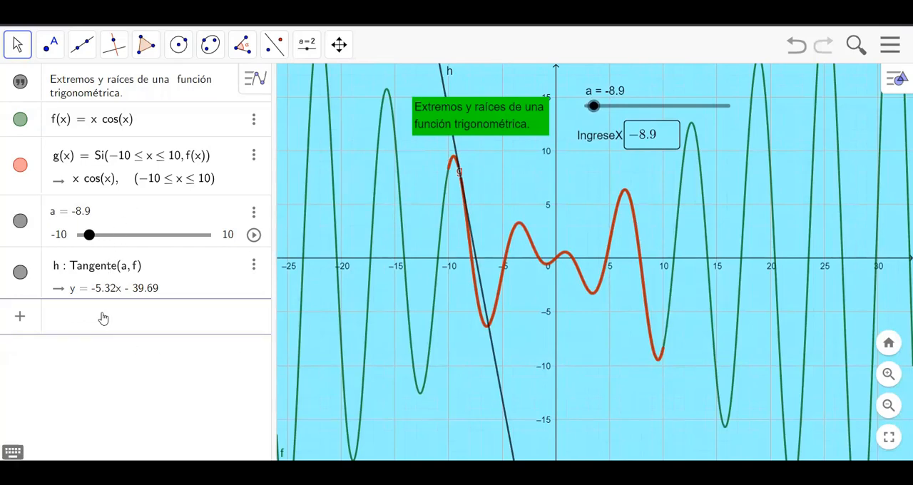
{"action": "type", "text": "pendi"}
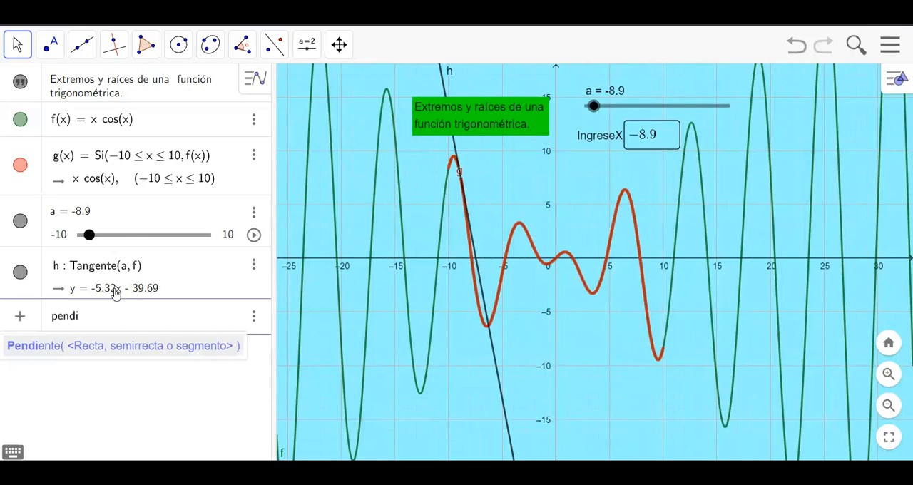
{"action": "left_click", "coordinate": [109, 347]}
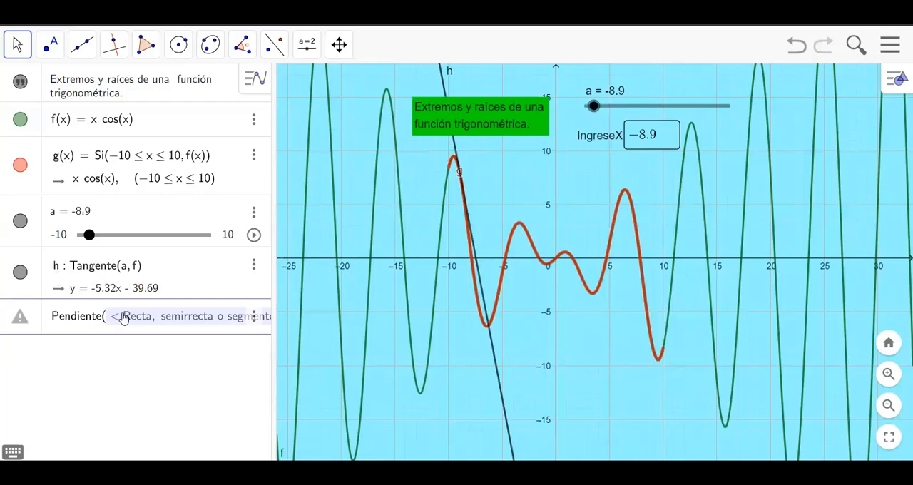
{"action": "type", "text": "h"}
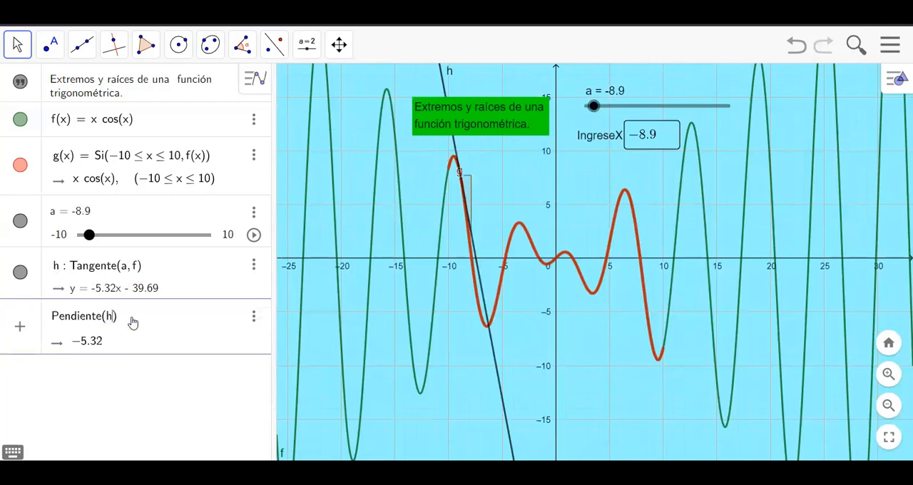
{"action": "key", "text": "Return"}
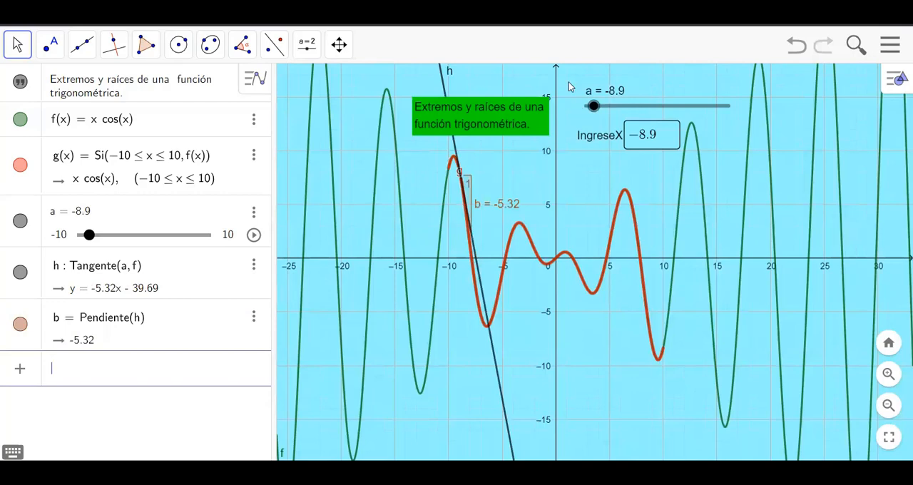
Step: Return slider a to -10 and move it to -9.1, following the tangent's slope around the first maximum
{"action": "left_click", "coordinate": [572, 86]}
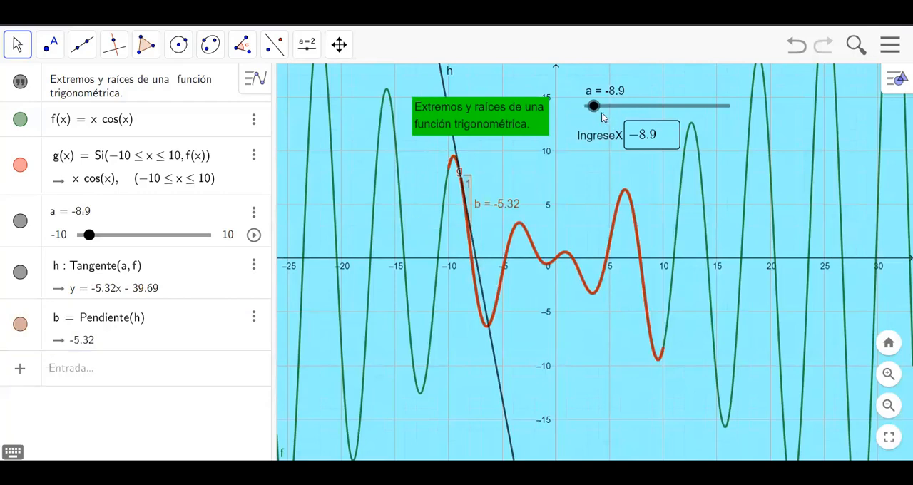
{"action": "left_click_drag", "start_coordinate": [594, 107], "coordinate": [579, 114]}
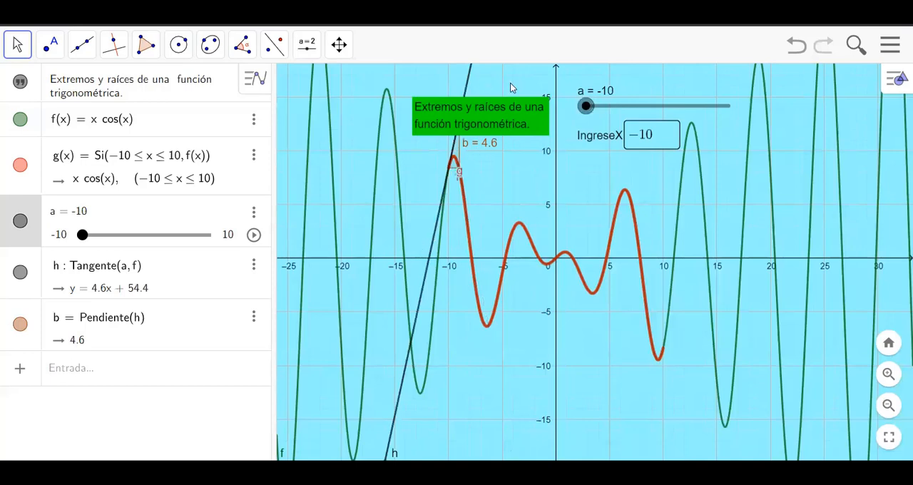
{"action": "left_click", "coordinate": [82, 45]}
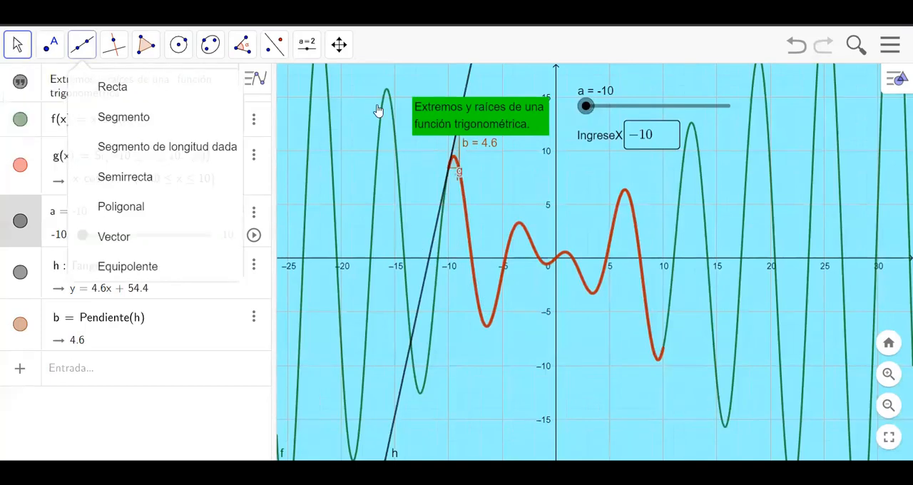
{"action": "left_click", "coordinate": [596, 114]}
{"action": "left_click_drag", "start_coordinate": [596, 114], "coordinate": [594, 113]}
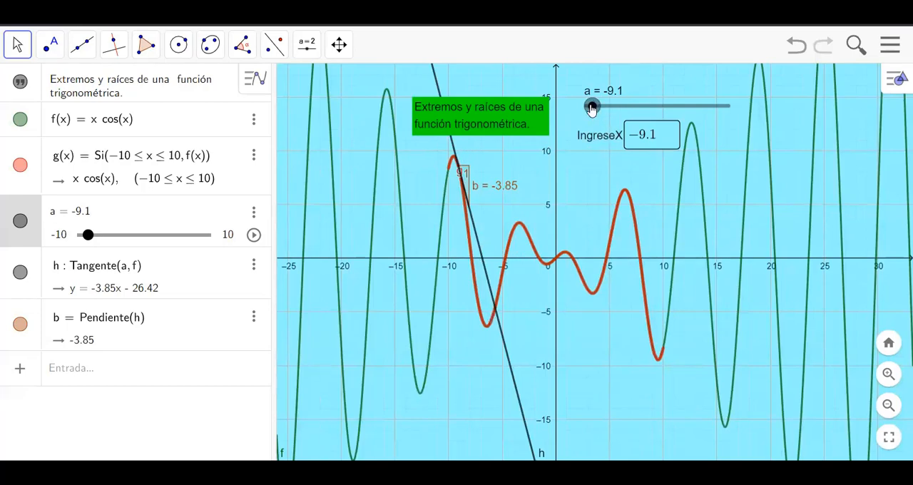
Step: Return slider a to -10 and construct the extremum points of f(x) = x cos(x) with the Extremos tool
{"action": "left_click_drag", "start_coordinate": [591, 107], "coordinate": [429, 142]}
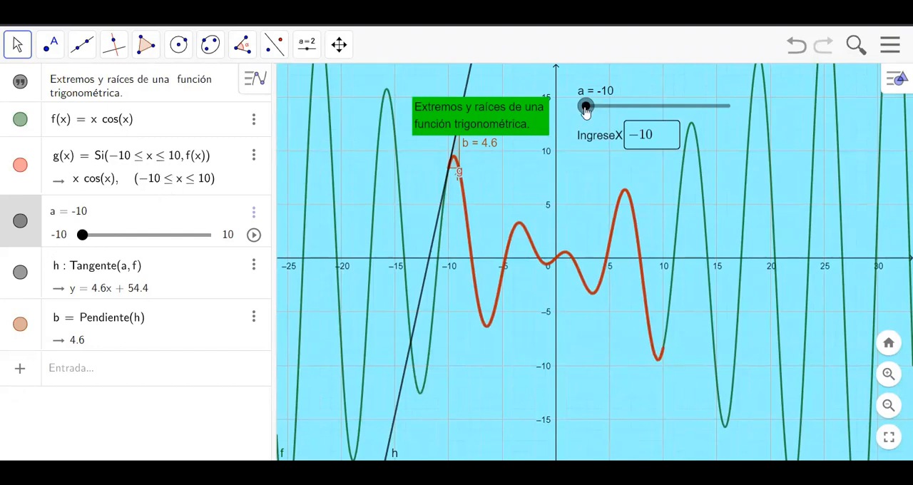
{"action": "left_click_drag", "start_coordinate": [585, 107], "coordinate": [534, 126]}
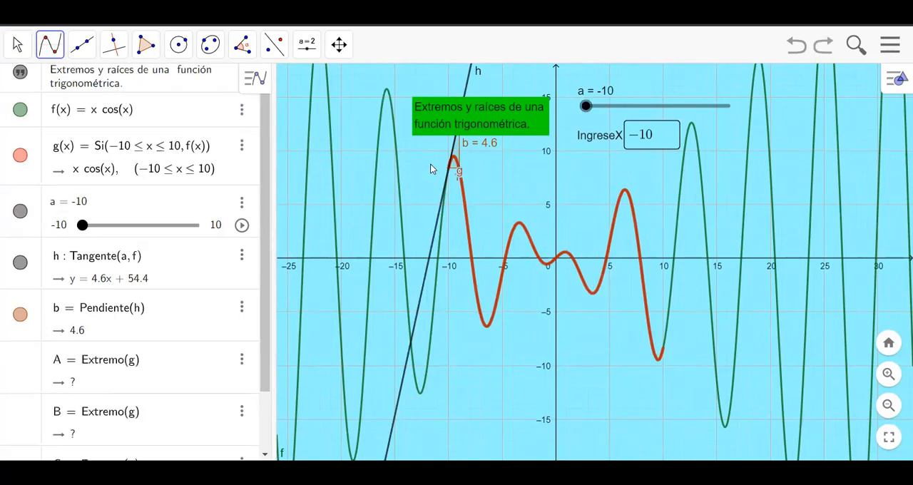
{"action": "left_click", "coordinate": [47, 47]}
{"action": "left_click", "coordinate": [96, 297]}
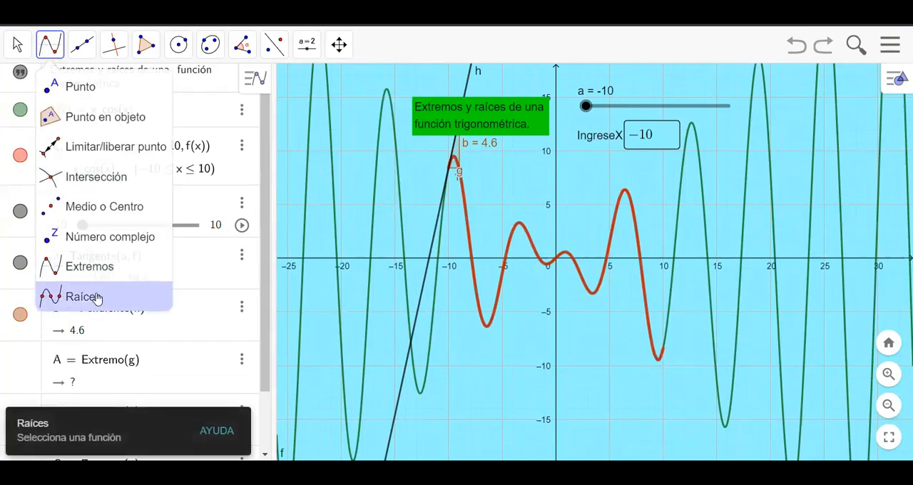
{"action": "left_click", "coordinate": [92, 266]}
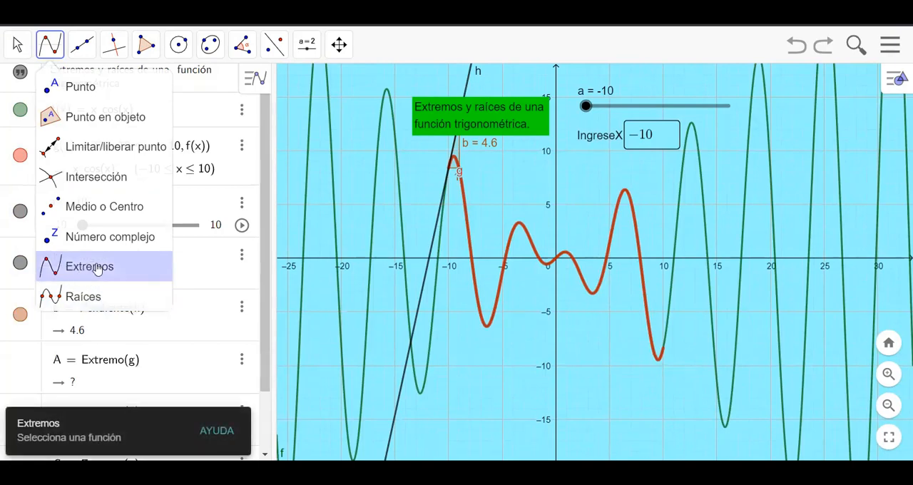
{"action": "left_click", "coordinate": [399, 210]}
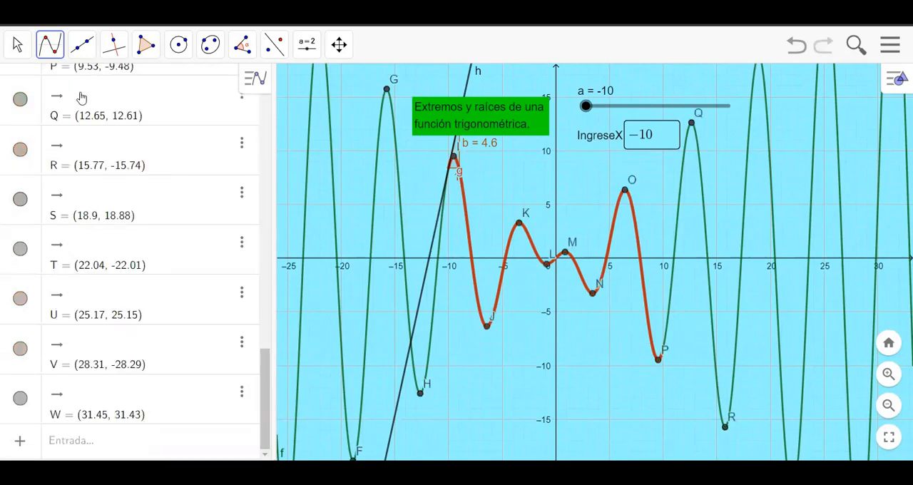
Step: Move slider a to -6.4 to follow the tangent to the minimum near that value, and return the slider to -10
{"action": "left_click", "coordinate": [18, 45]}
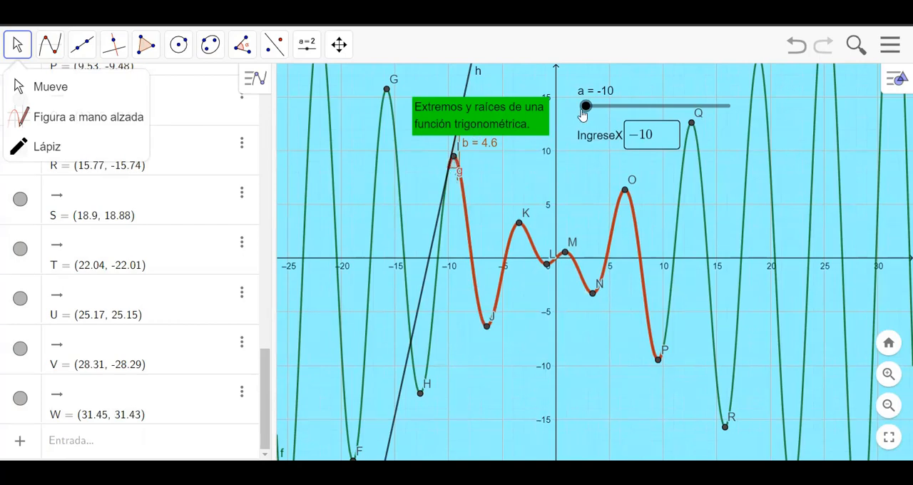
{"action": "left_click_drag", "start_coordinate": [583, 113], "coordinate": [616, 134]}
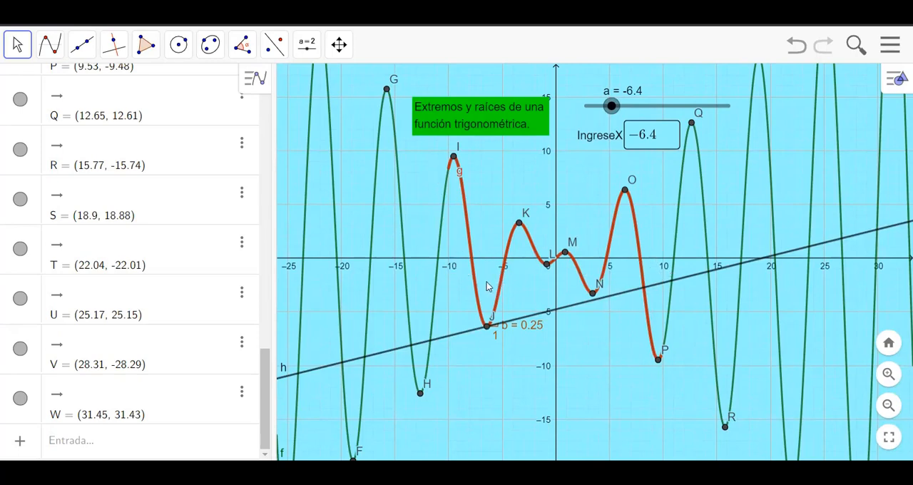
{"action": "left_click", "coordinate": [16, 45]}
{"action": "left_click", "coordinate": [49, 44]}
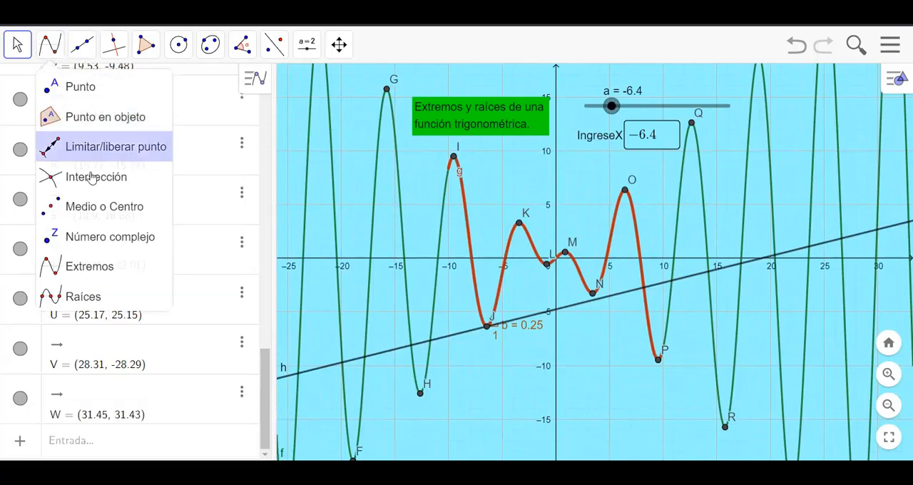
{"action": "left_click", "coordinate": [71, 274]}
{"action": "left_click", "coordinate": [75, 295]}
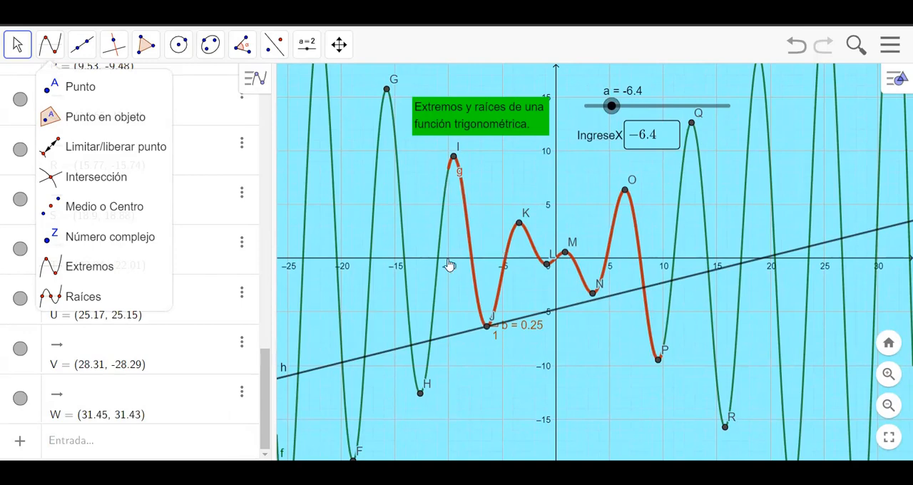
{"action": "left_click_drag", "start_coordinate": [612, 105], "coordinate": [556, 112]}
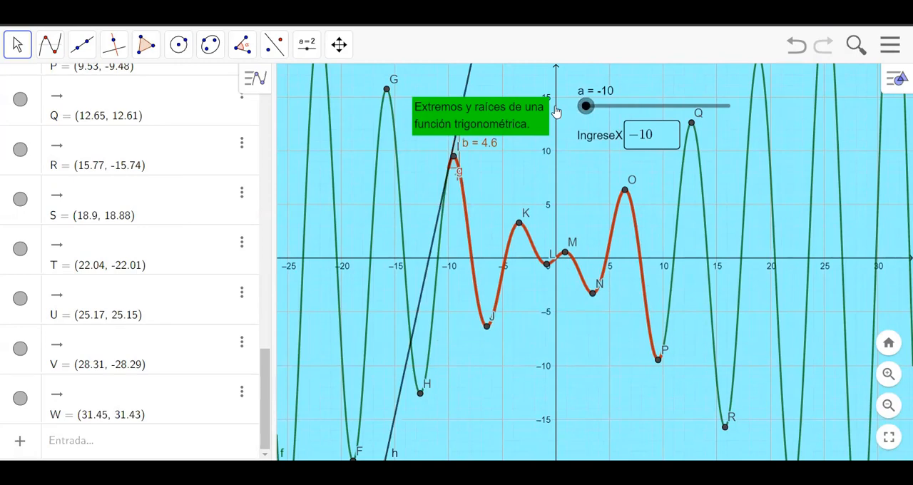
Step: Move the green title text slightly higher, away from the curve's first maximum and the slope label
{"action": "left_click", "coordinate": [24, 38]}
{"action": "left_click", "coordinate": [49, 44]}
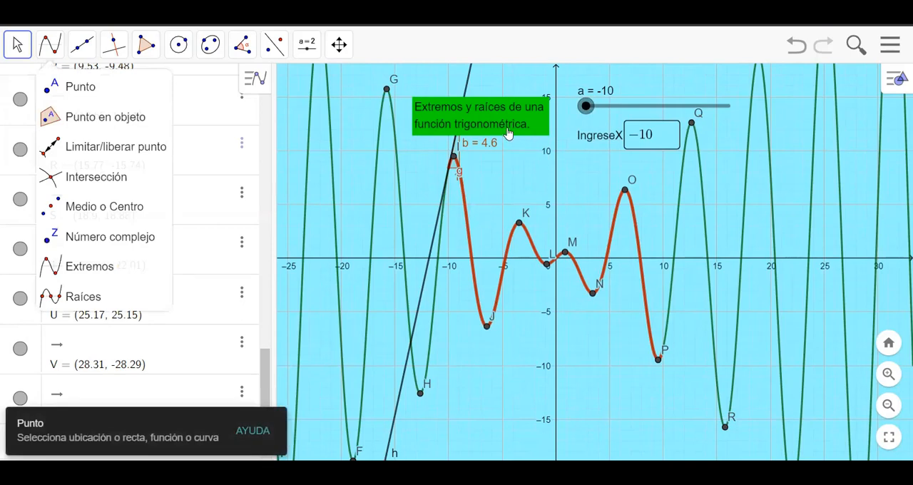
{"action": "key", "text": "Escape"}
{"action": "left_click_drag", "start_coordinate": [501, 123], "coordinate": [497, 101]}
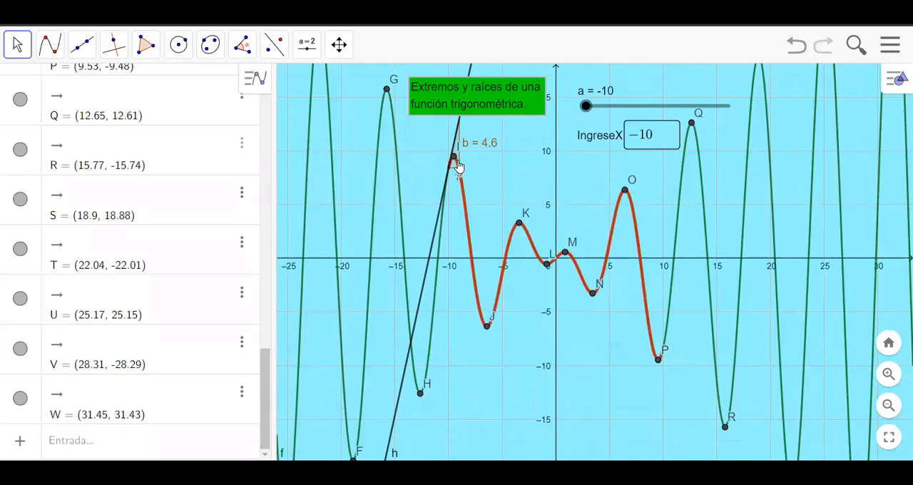
Step: Hide the graph of f(x), leaving the restricted function g, and narrow the algebra list to widen the graphics view
{"action": "scroll", "coordinate": [459, 166], "scroll_direction": "up", "scroll_amount": 2}
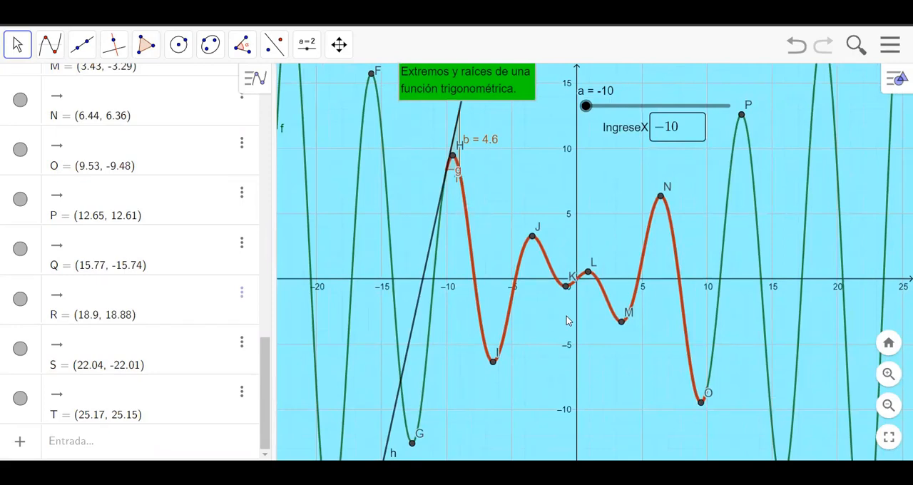
{"action": "scroll", "coordinate": [535, 269], "scroll_direction": "down", "scroll_amount": 1}
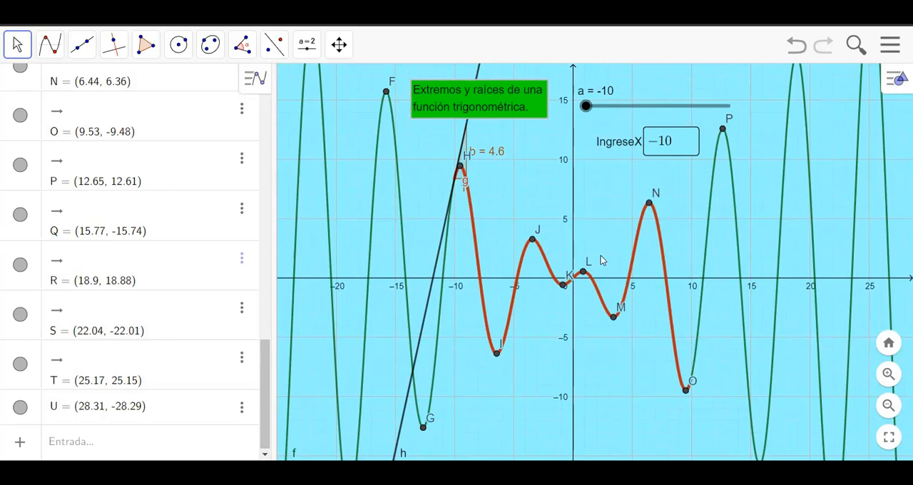
{"action": "scroll", "coordinate": [544, 262], "scroll_direction": "down", "scroll_amount": 1}
{"action": "scroll", "coordinate": [544, 261], "scroll_direction": "down", "scroll_amount": 1}
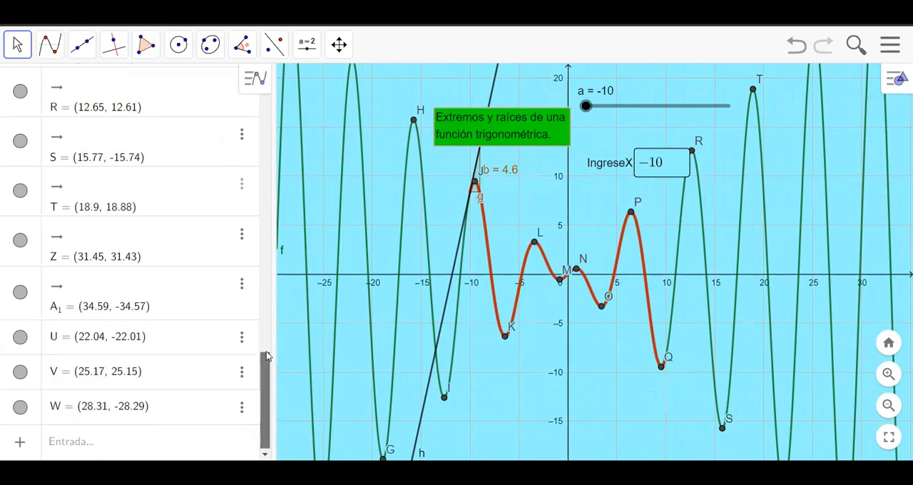
{"action": "left_click_drag", "start_coordinate": [265, 399], "coordinate": [261, 78]}
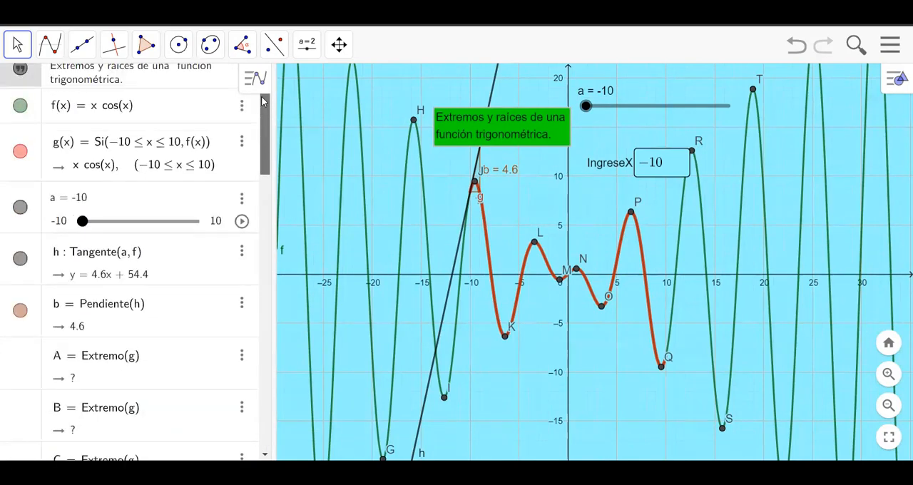
{"action": "left_click", "coordinate": [20, 105]}
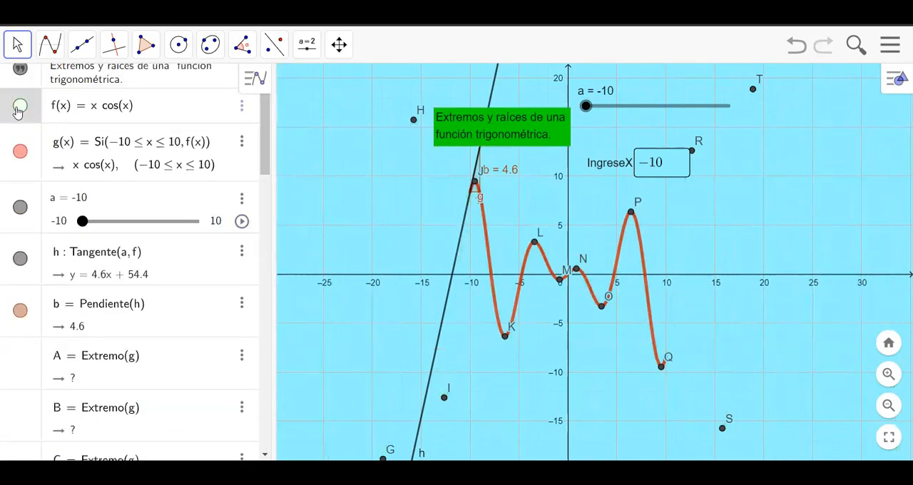
{"action": "left_click_drag", "start_coordinate": [280, 192], "coordinate": [222, 193]}
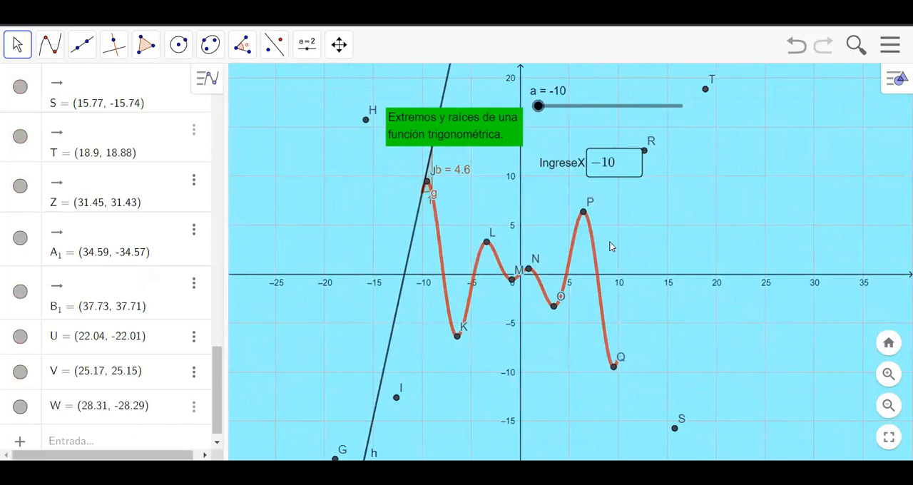
{"action": "left_click_drag", "start_coordinate": [216, 363], "coordinate": [216, 107]}
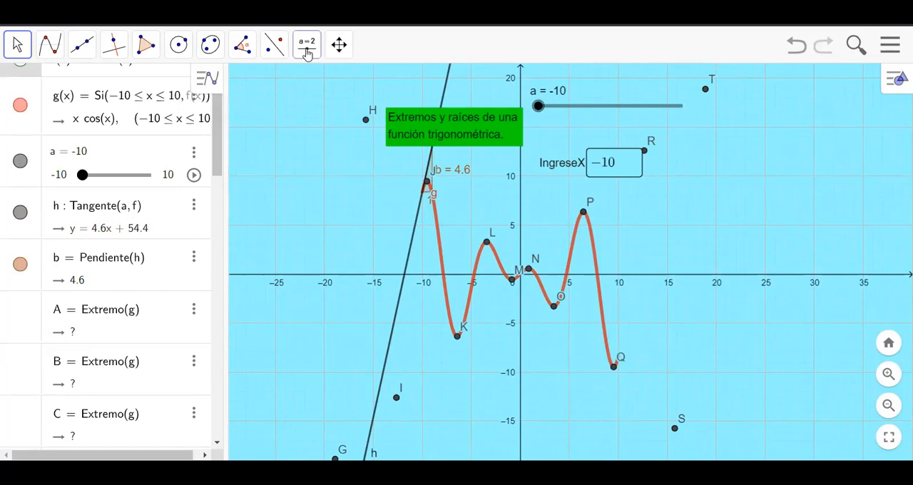
Step: Create a text beside the curve's maximum near x = 6.4, beginning with "Un punto crítico de una función"
{"action": "left_click", "coordinate": [307, 44]}
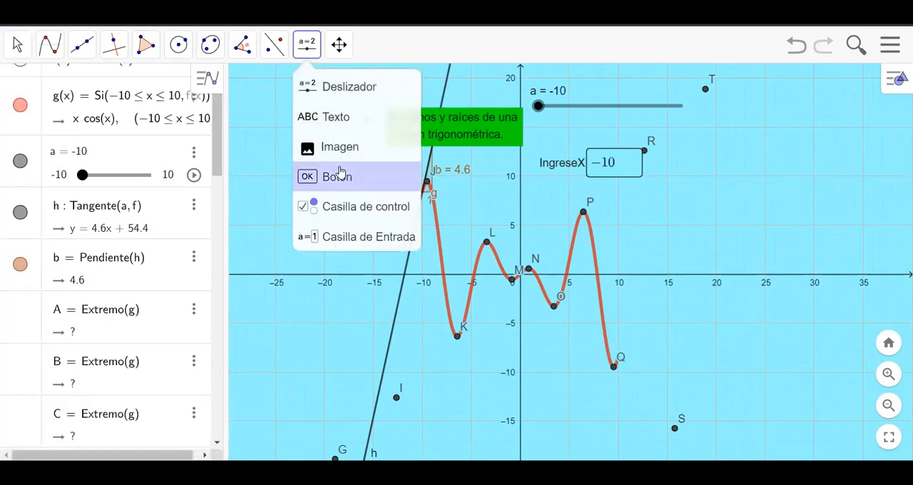
{"action": "left_click", "coordinate": [350, 126]}
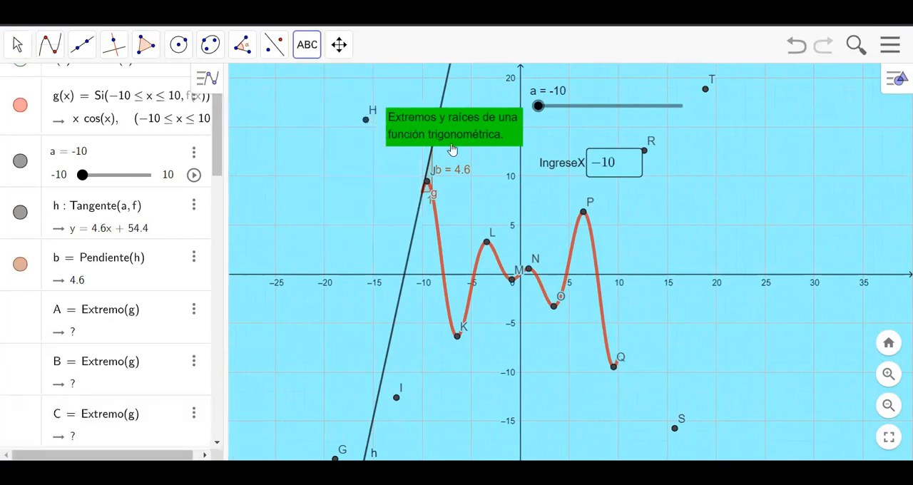
{"action": "left_click", "coordinate": [640, 227]}
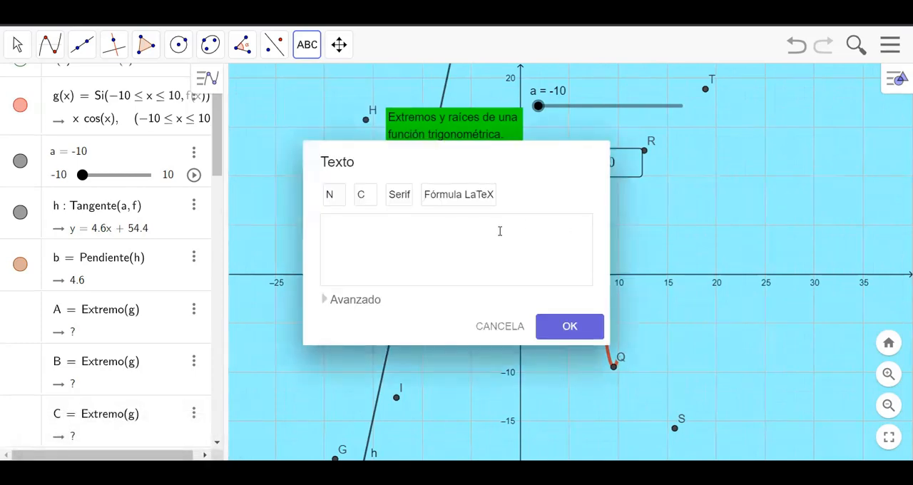
{"action": "left_click", "coordinate": [501, 231]}
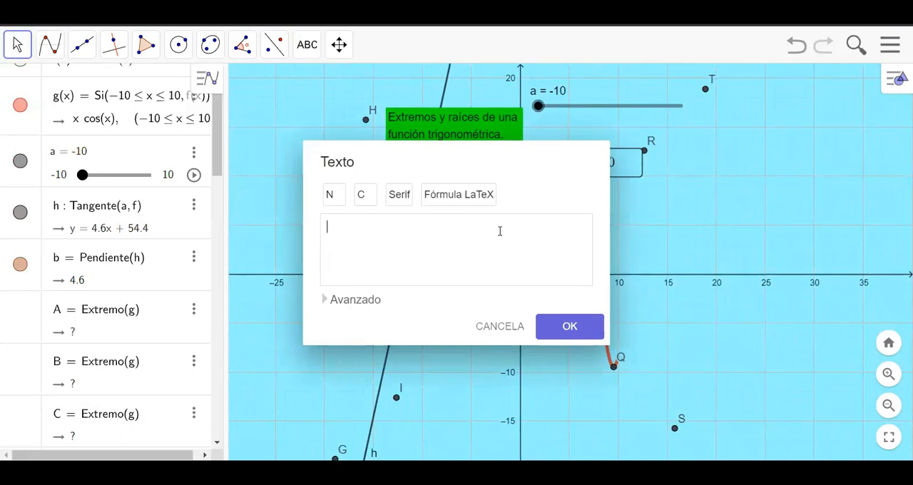
{"action": "type", "text": "Un punto crítico d"}
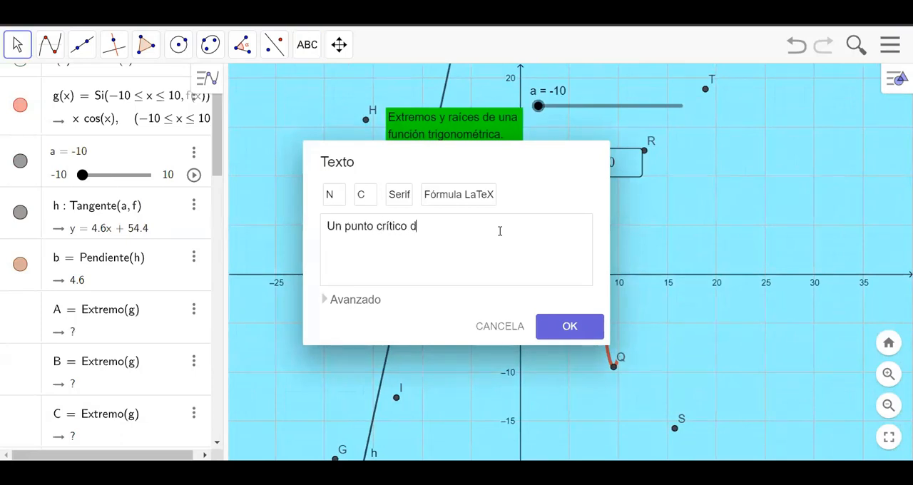
{"action": "type", "text": "e una función"}
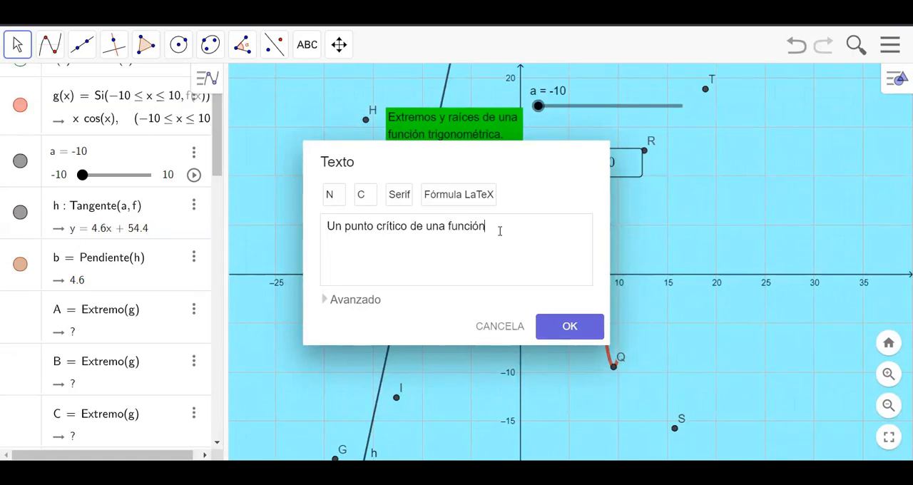
{"action": "type", "text": " es el punto en el cu"}
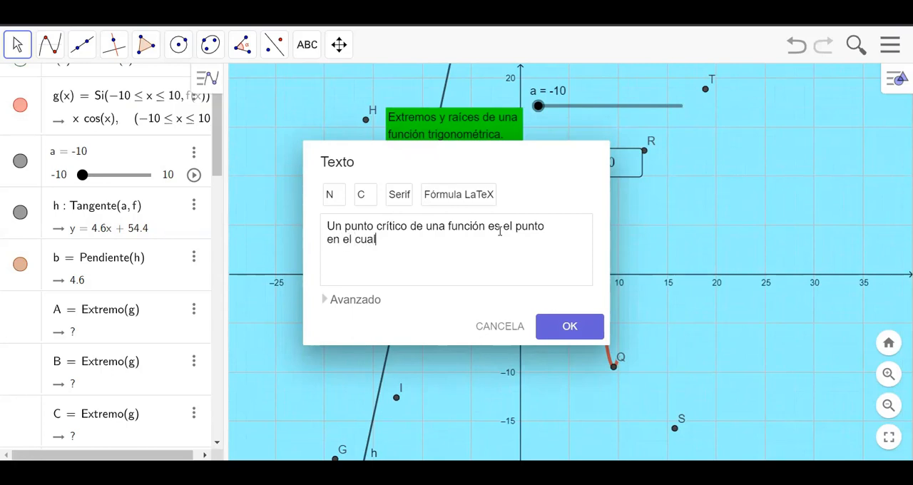
{"action": "type", "text": "al la derivada es cero o un punto"}
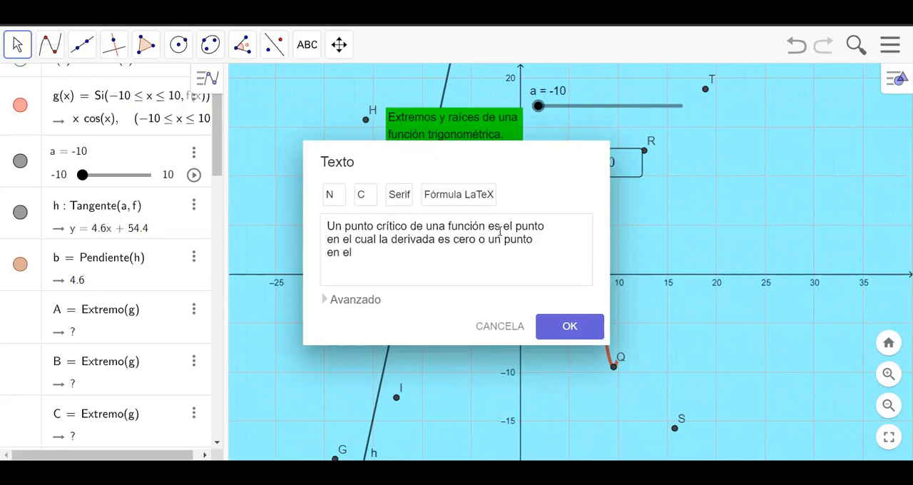
Step: Complete the text with "es el punto en el cual la derivada es cero o un punto en el cual la derivada no existe."
{"action": "type", "text": "cual la derivada no existe."}
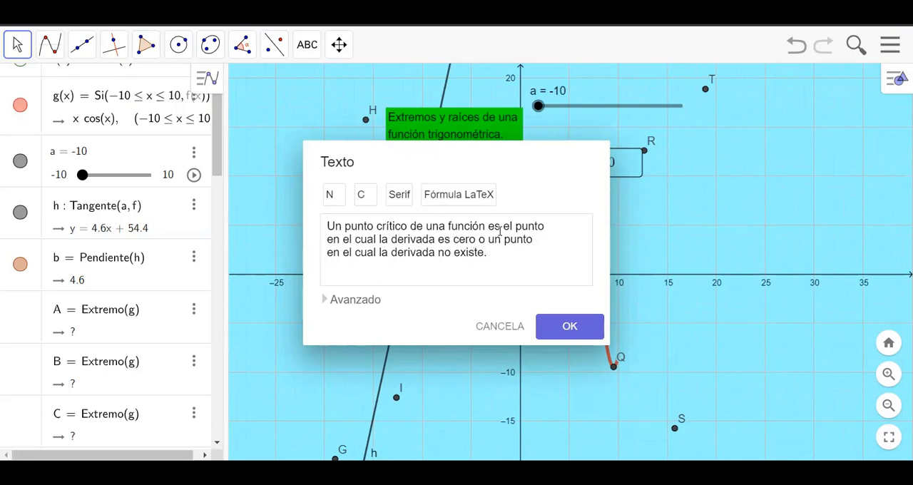
{"action": "left_click", "coordinate": [563, 331]}
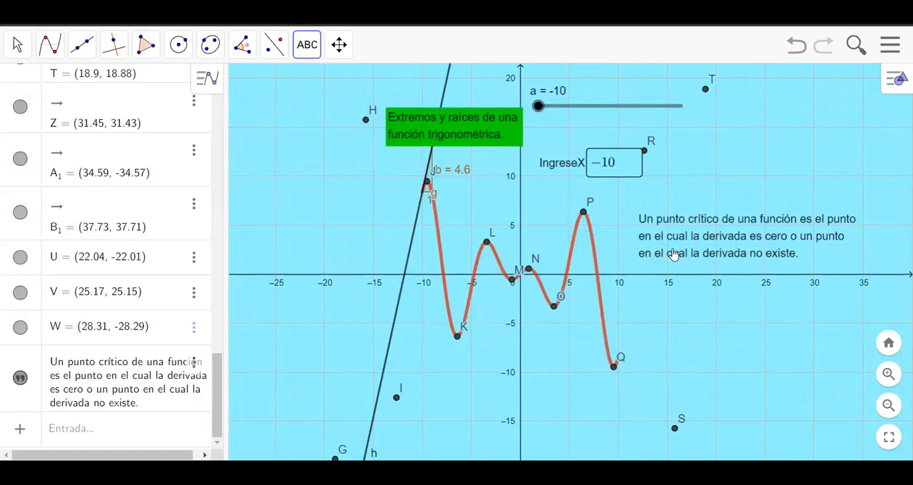
Step: Set the critical point definition text to bold in its properties
{"action": "left_click", "coordinate": [17, 45]}
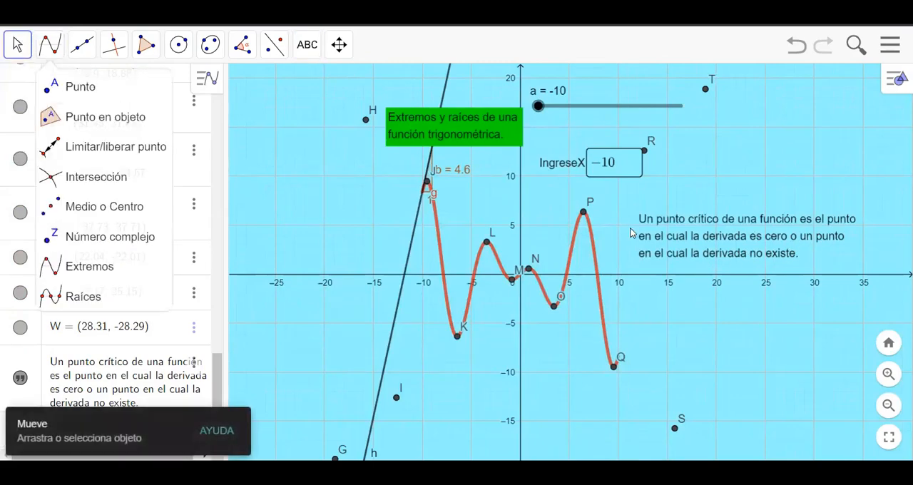
{"action": "right_click", "coordinate": [687, 236]}
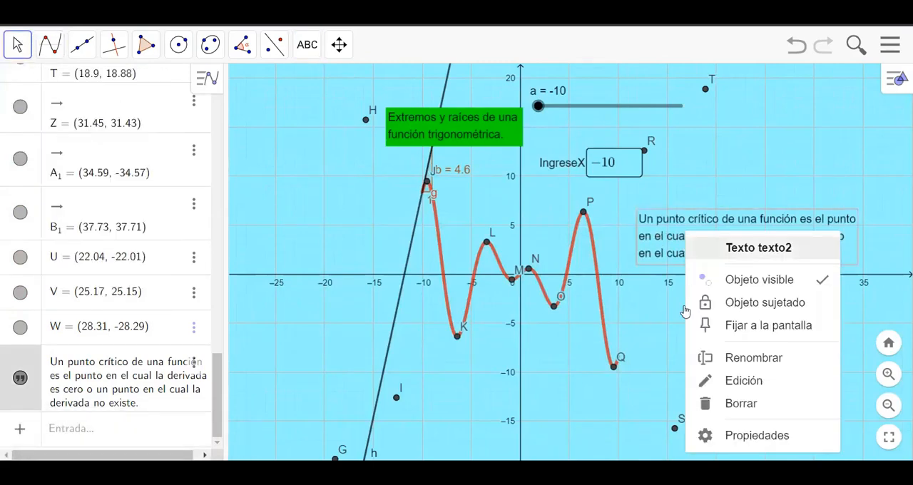
{"action": "left_click", "coordinate": [717, 435]}
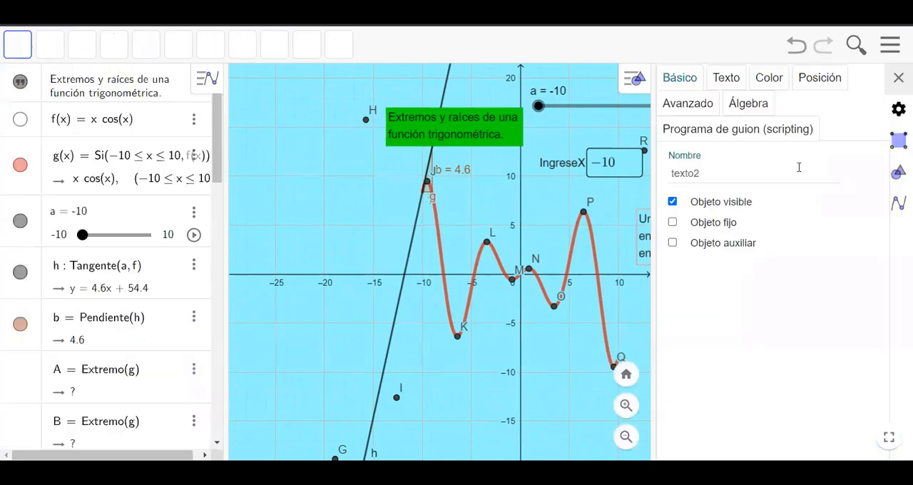
{"action": "left_click", "coordinate": [822, 81]}
{"action": "left_click", "coordinate": [780, 81]}
{"action": "left_click", "coordinate": [727, 78]}
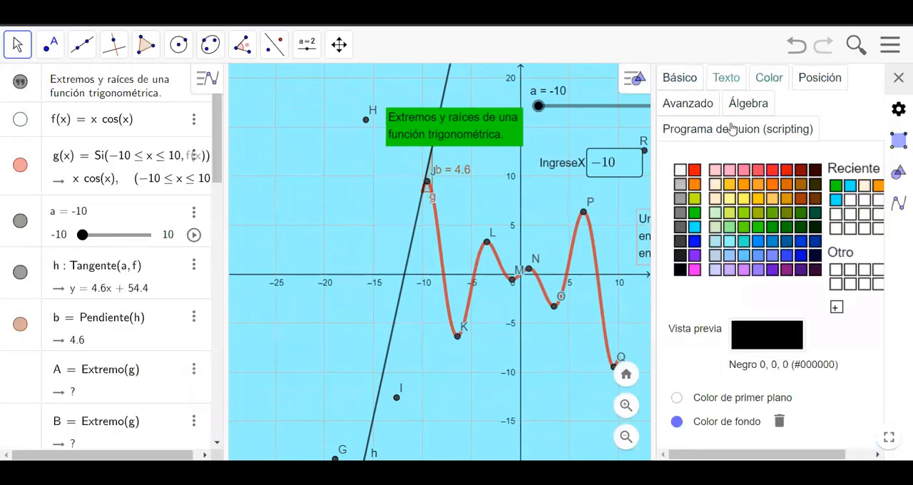
{"action": "left_click", "coordinate": [681, 187]}
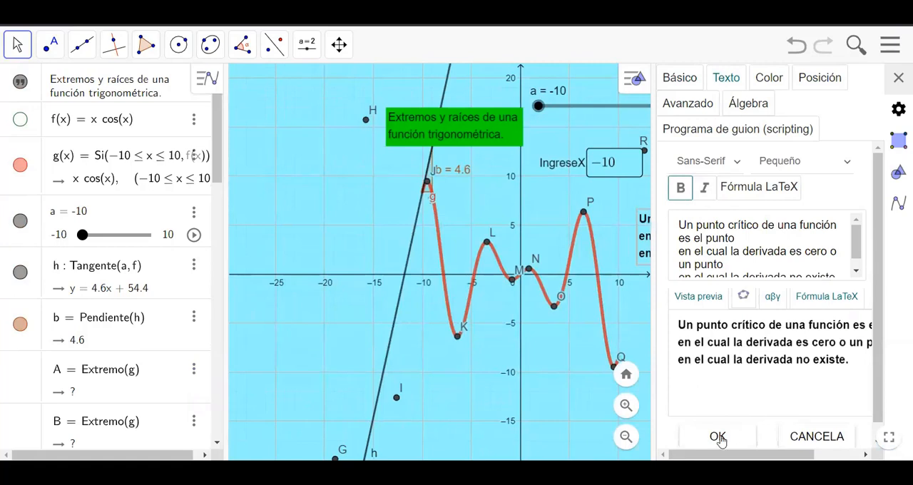
{"action": "left_click", "coordinate": [898, 79]}
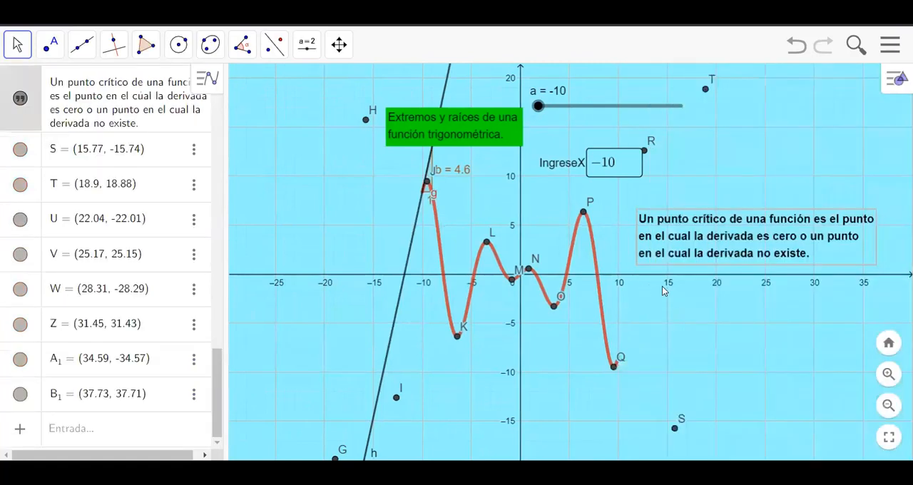
Step: Set the green title text "Extremos y raíces de una función trigonométrica." to bold in its properties
{"action": "right_click", "coordinate": [445, 120]}
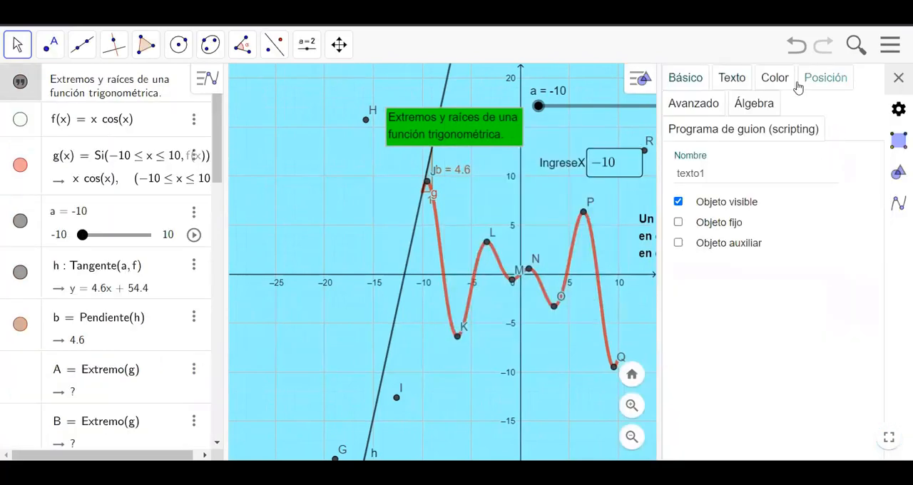
{"action": "left_click", "coordinate": [775, 77]}
{"action": "left_click", "coordinate": [732, 77]}
{"action": "left_click", "coordinate": [796, 190]}
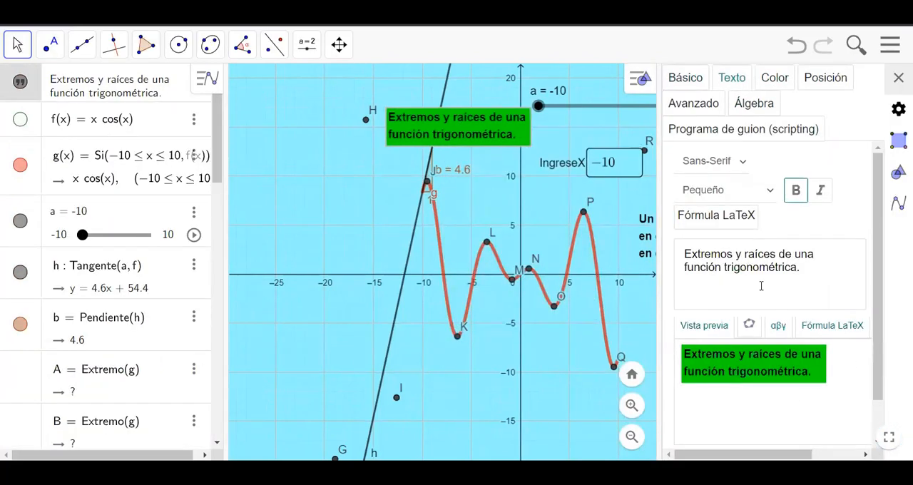
{"action": "left_click", "coordinate": [900, 79]}
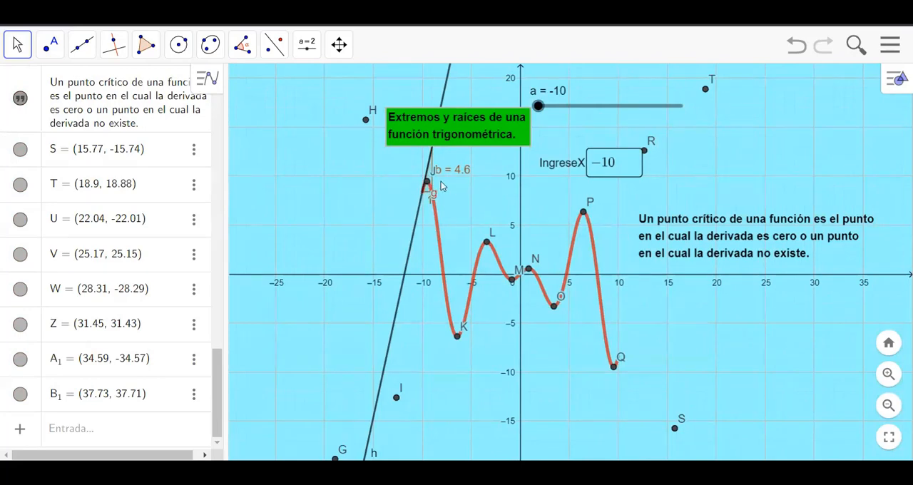
Step: Delete the three undefined Extremo(g) entries A, B and C from the algebra list
{"action": "scroll", "coordinate": [152, 271], "scroll_direction": "up", "scroll_amount": 15}
{"action": "scroll", "coordinate": [152, 271], "scroll_direction": "up", "scroll_amount": 4}
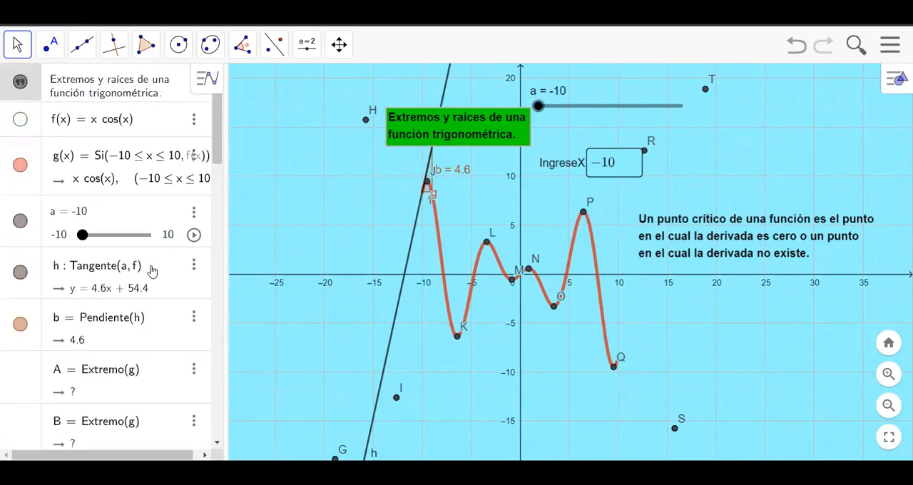
{"action": "scroll", "coordinate": [152, 271], "scroll_direction": "down", "scroll_amount": 5}
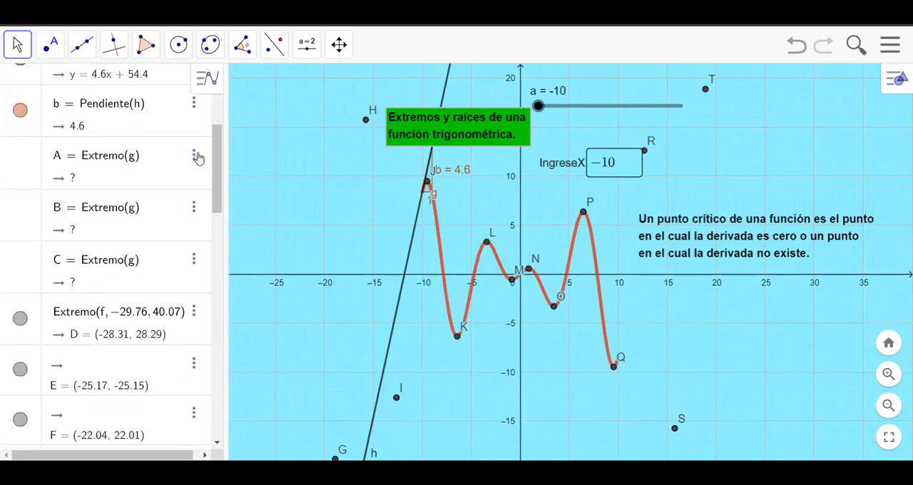
{"action": "left_click", "coordinate": [194, 156]}
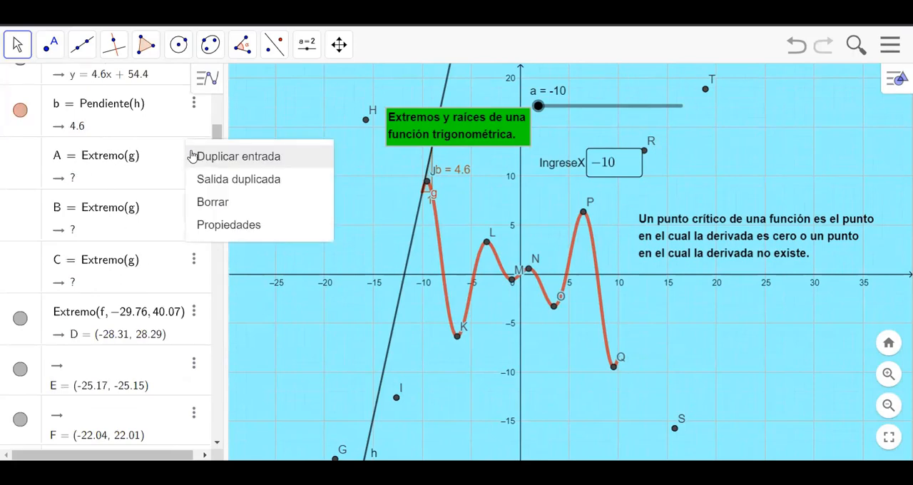
{"action": "left_click", "coordinate": [222, 202]}
{"action": "left_click", "coordinate": [193, 156]}
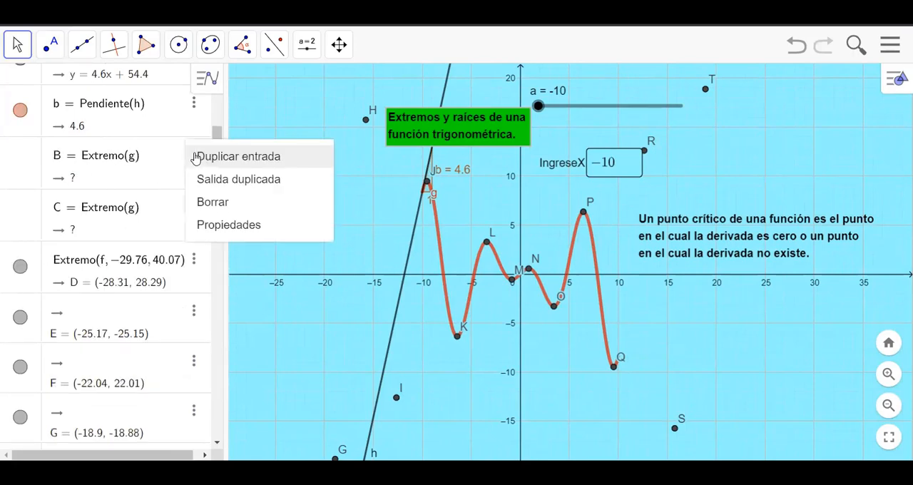
{"action": "left_click", "coordinate": [223, 202]}
{"action": "left_click", "coordinate": [194, 155]}
{"action": "left_click", "coordinate": [223, 202]}
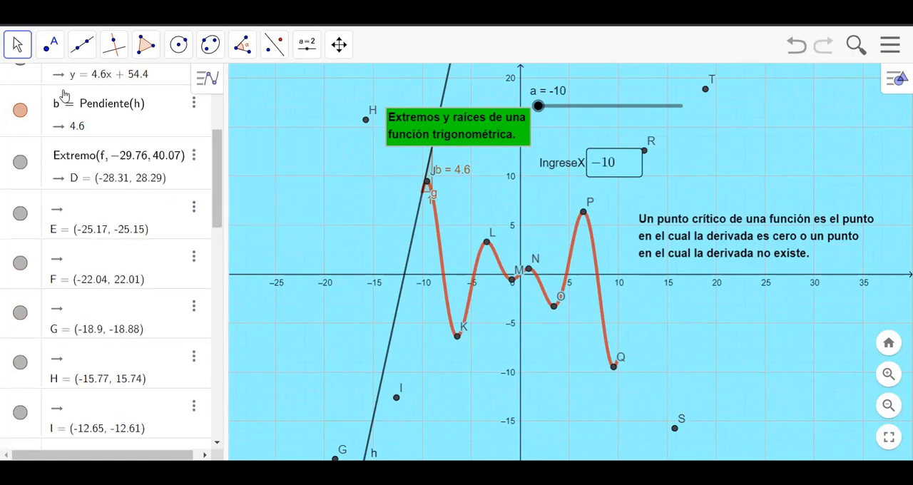
Step: Examine the remaining extremum points in the algebra list and their positions along the curve
{"action": "scroll", "coordinate": [136, 257], "scroll_direction": "down", "scroll_amount": 10}
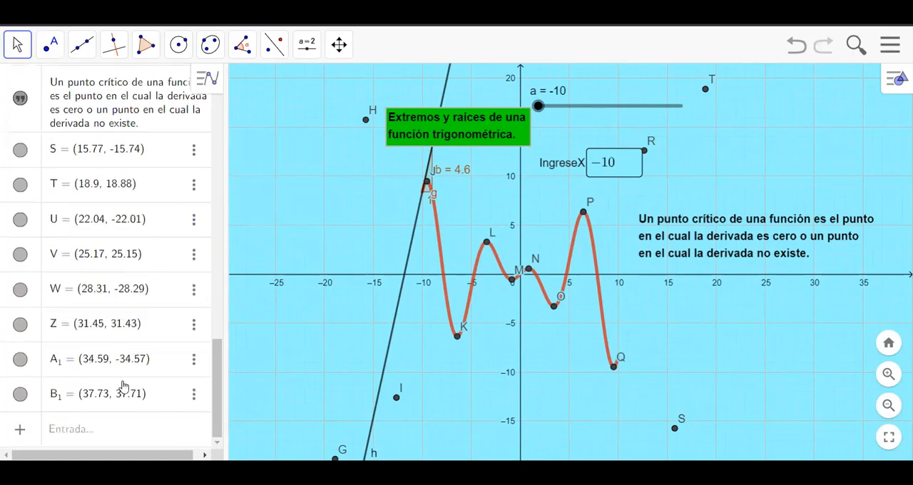
{"action": "scroll", "coordinate": [124, 386], "scroll_direction": "up", "scroll_amount": 10}
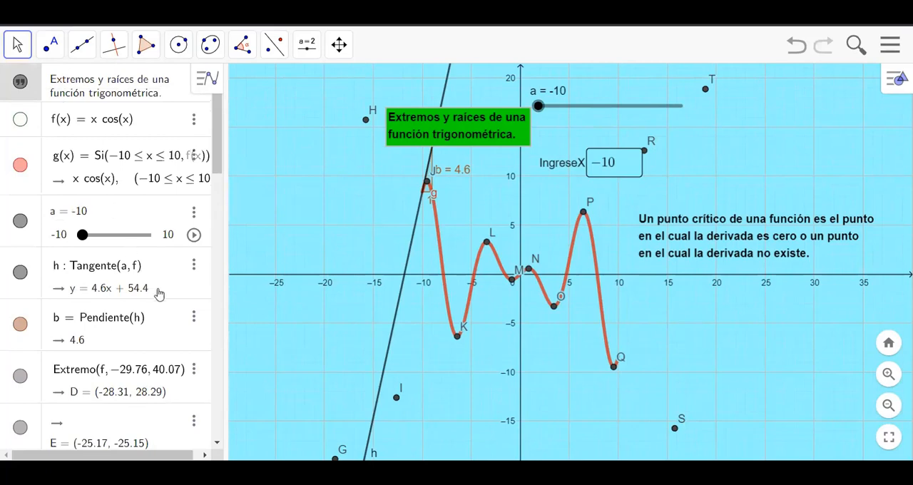
{"action": "scroll", "coordinate": [160, 285], "scroll_direction": "down", "scroll_amount": 10}
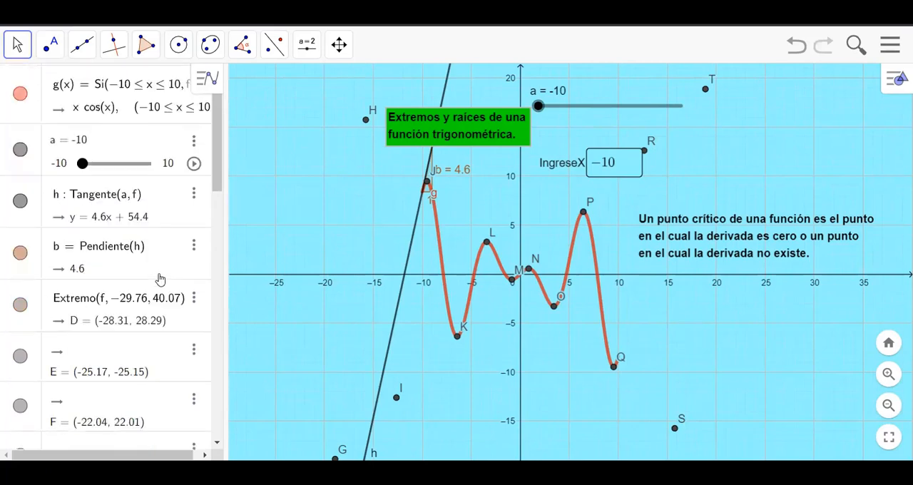
{"action": "scroll", "coordinate": [163, 286], "scroll_direction": "down", "scroll_amount": 5}
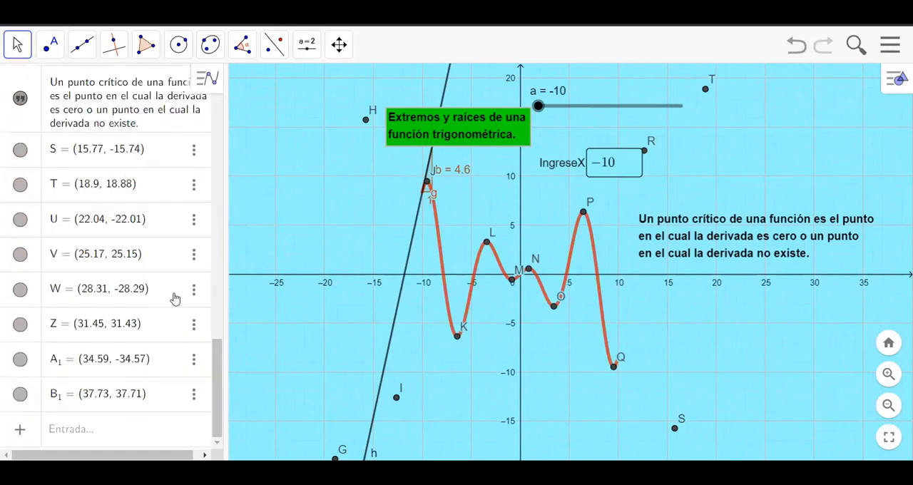
{"action": "scroll", "coordinate": [280, 297], "scroll_direction": "up", "scroll_amount": 2}
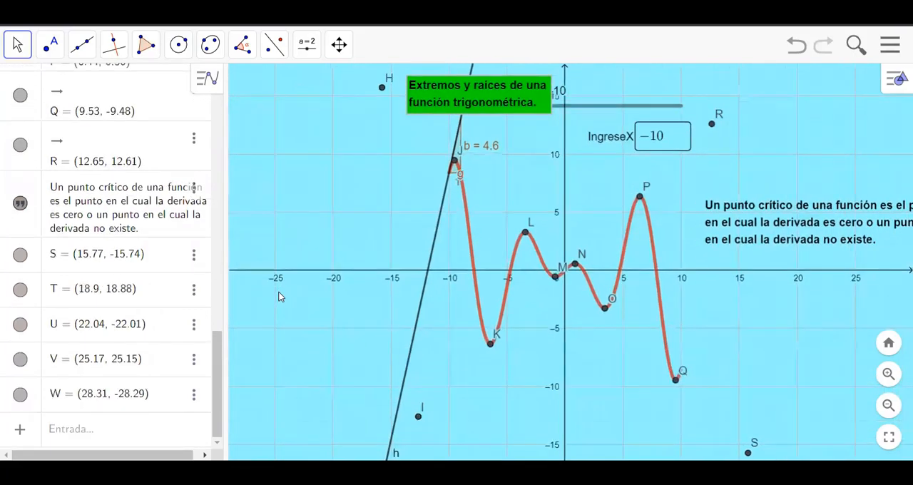
{"action": "scroll", "coordinate": [279, 297], "scroll_direction": "down", "scroll_amount": 2}
{"action": "scroll", "coordinate": [458, 230], "scroll_direction": "down", "scroll_amount": 1}
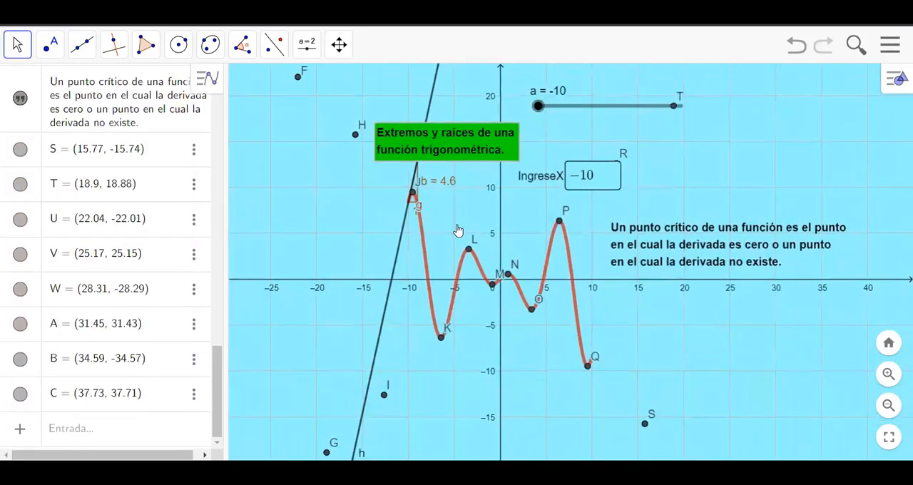
Step: Set the label of the curve's maximum near x = -9.5 to "Nombre y valor" in the point's properties
{"action": "scroll", "coordinate": [443, 225], "scroll_direction": "up", "scroll_amount": 5}
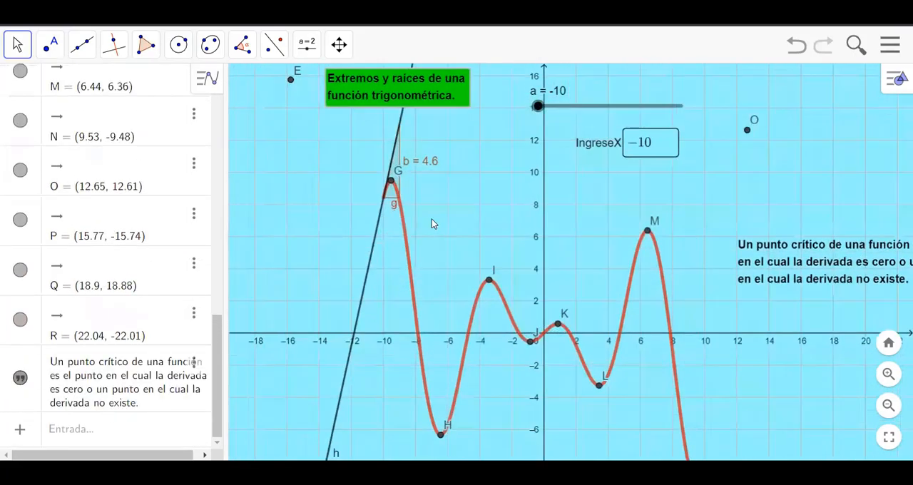
{"action": "scroll", "coordinate": [432, 219], "scroll_direction": "up", "scroll_amount": 1}
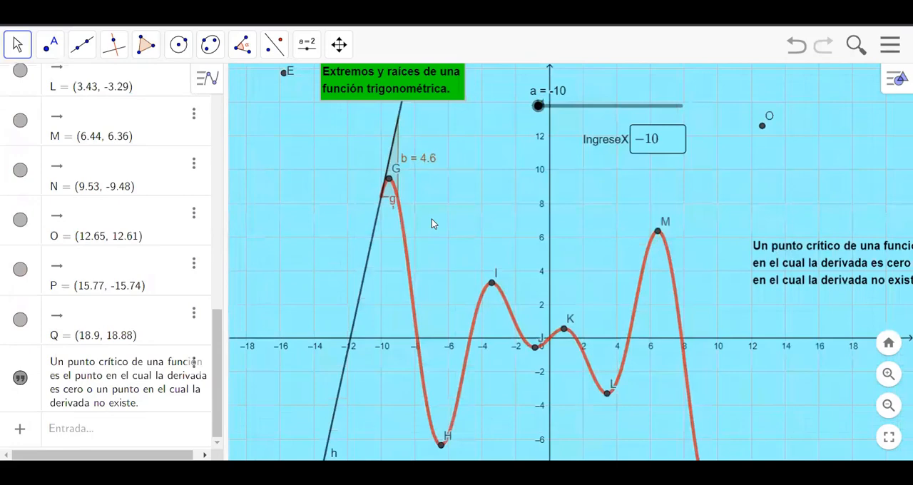
{"action": "right_click", "coordinate": [388, 180]}
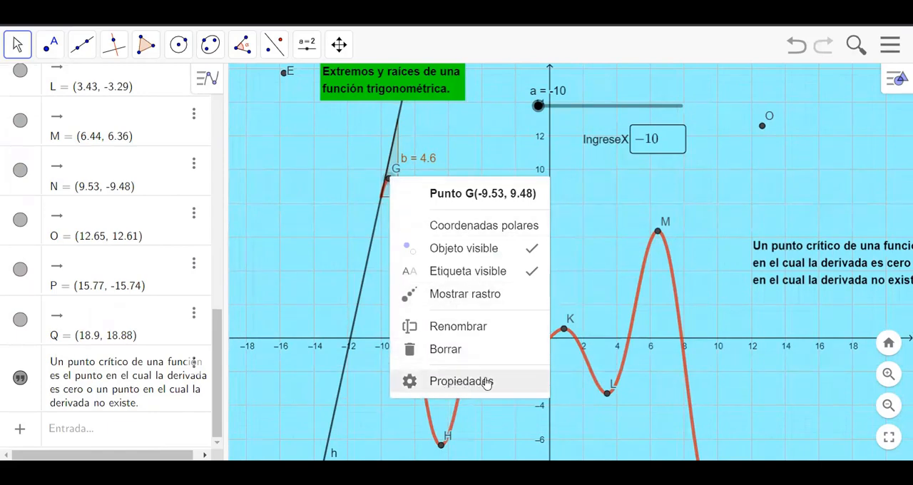
{"action": "left_click", "coordinate": [458, 390]}
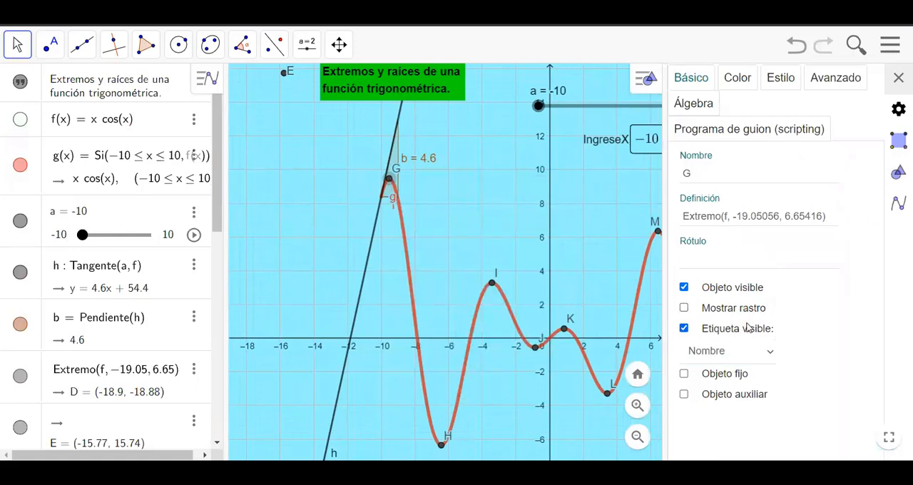
{"action": "left_click", "coordinate": [768, 353]}
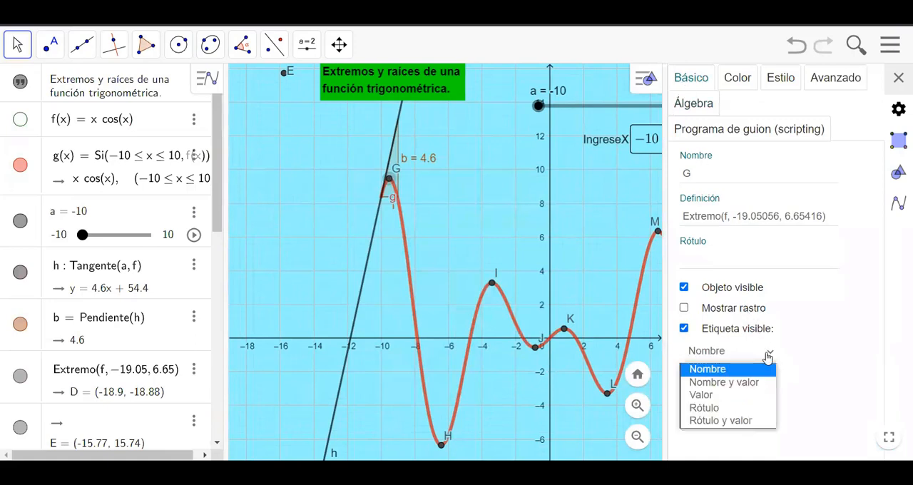
{"action": "left_click", "coordinate": [729, 384]}
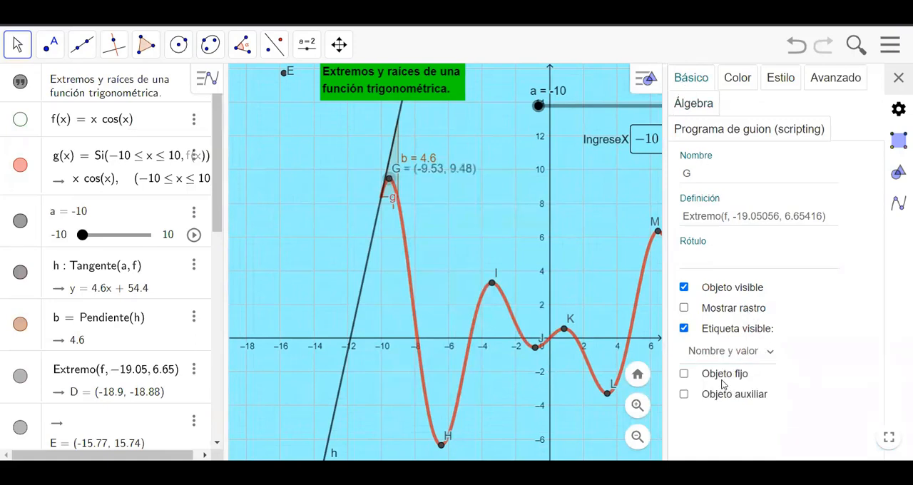
{"action": "left_click", "coordinate": [898, 77]}
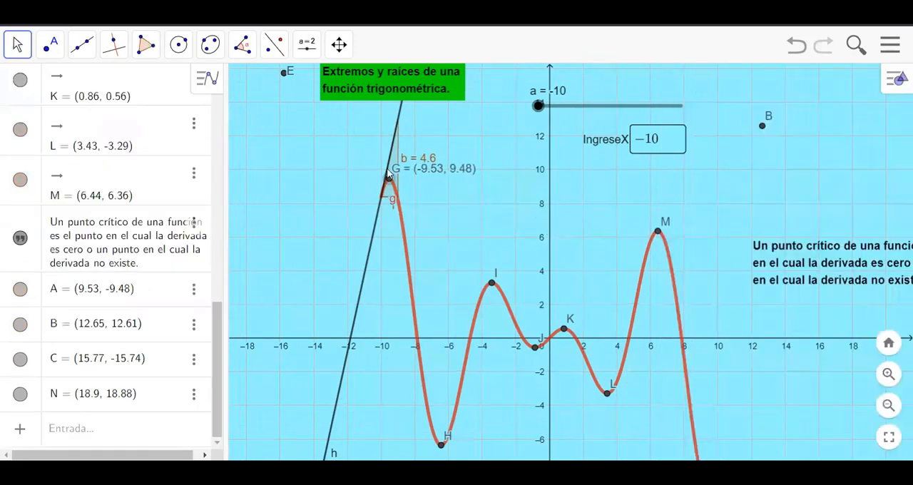
Step: Examine at different zoom levels how the extremum points are named and which one carries the coordinate label
{"action": "scroll", "coordinate": [408, 187], "scroll_direction": "down", "scroll_amount": 3}
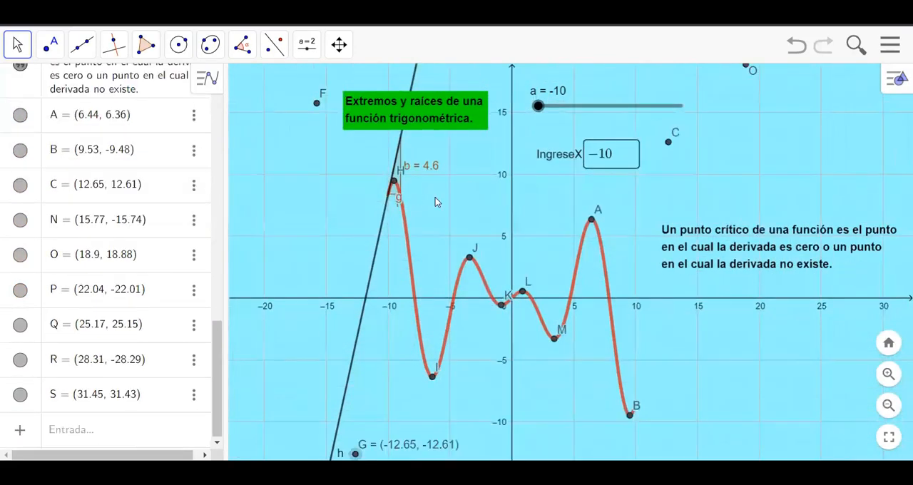
{"action": "scroll", "coordinate": [457, 204], "scroll_direction": "down", "scroll_amount": 1}
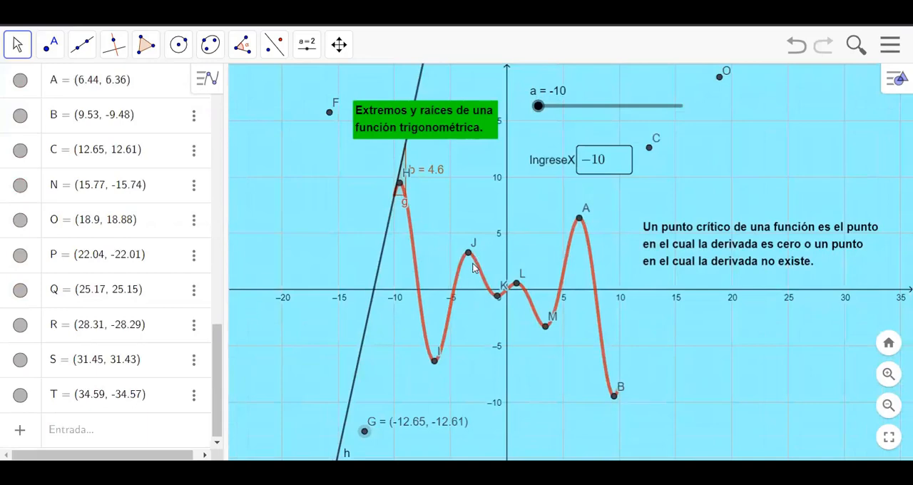
{"action": "scroll", "coordinate": [473, 267], "scroll_direction": "up", "scroll_amount": 5}
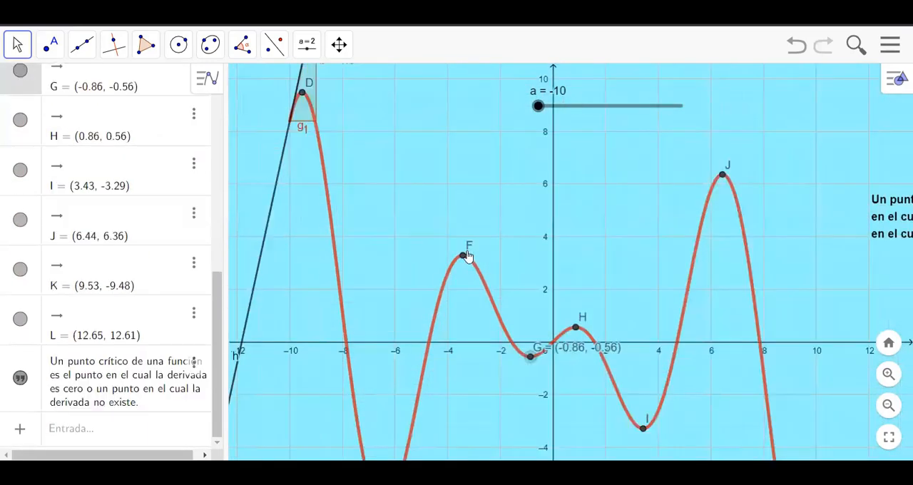
{"action": "scroll", "coordinate": [468, 255], "scroll_direction": "up", "scroll_amount": 4}
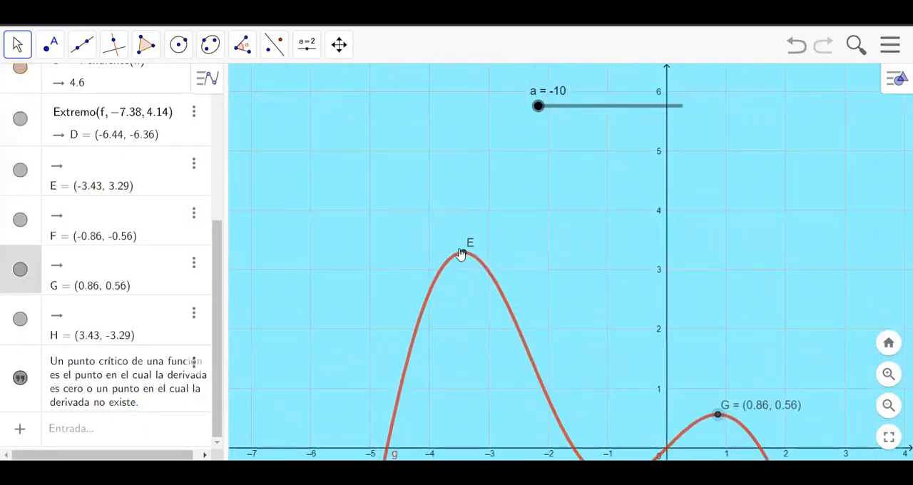
{"action": "scroll", "coordinate": [464, 255], "scroll_direction": "up", "scroll_amount": 2}
{"action": "scroll", "coordinate": [474, 265], "scroll_direction": "down", "scroll_amount": 3}
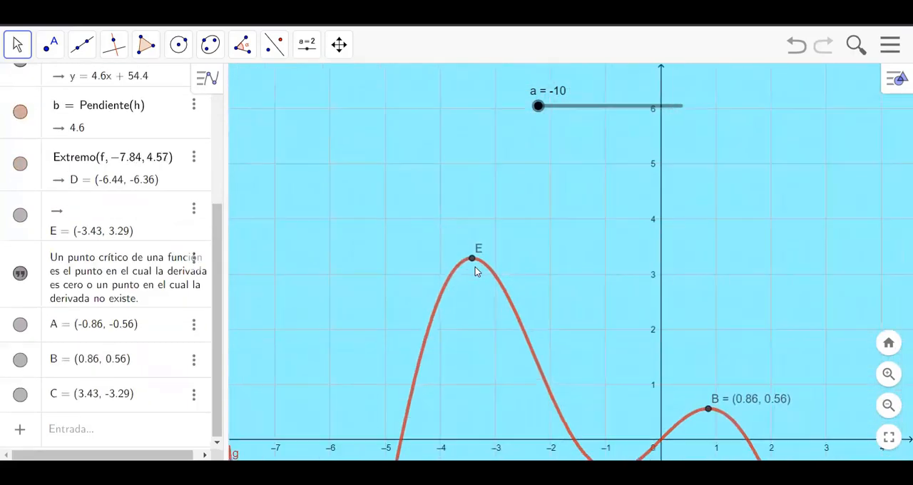
{"action": "scroll", "coordinate": [475, 268], "scroll_direction": "down", "scroll_amount": 3}
{"action": "scroll", "coordinate": [475, 269], "scroll_direction": "down", "scroll_amount": 2}
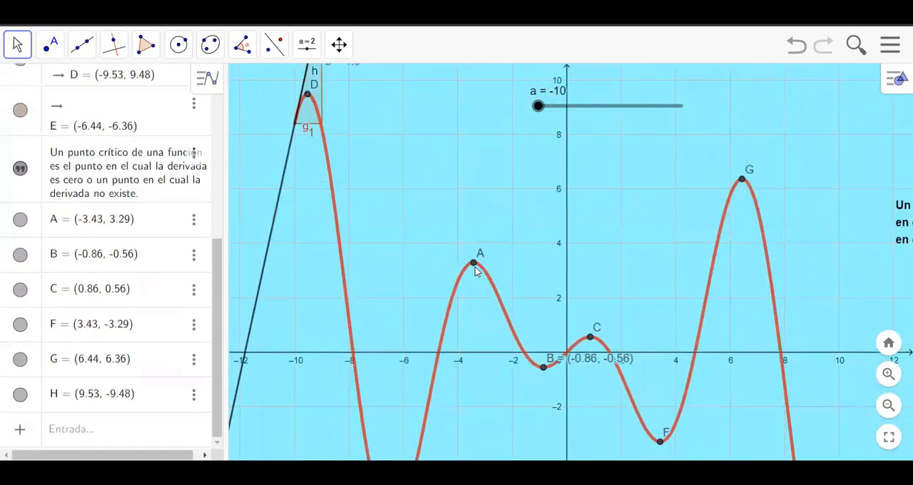
{"action": "scroll", "coordinate": [475, 268], "scroll_direction": "down", "scroll_amount": 5}
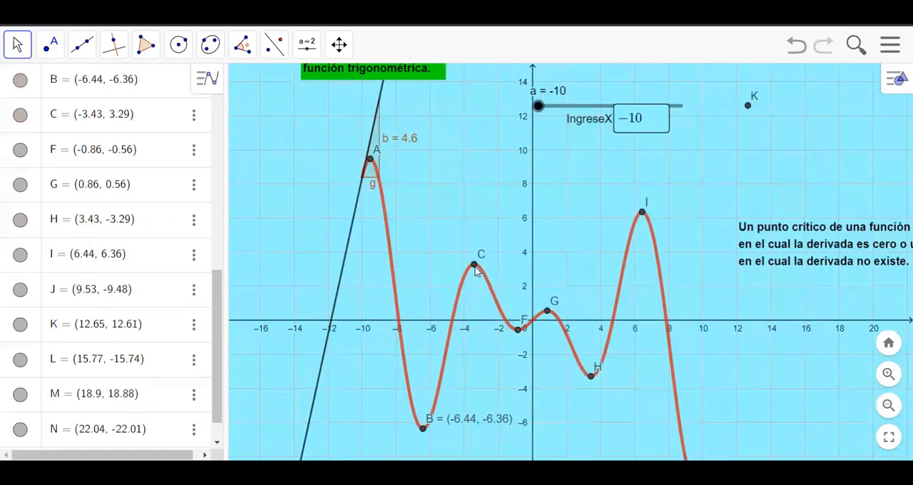
{"action": "scroll", "coordinate": [475, 267], "scroll_direction": "down", "scroll_amount": 3}
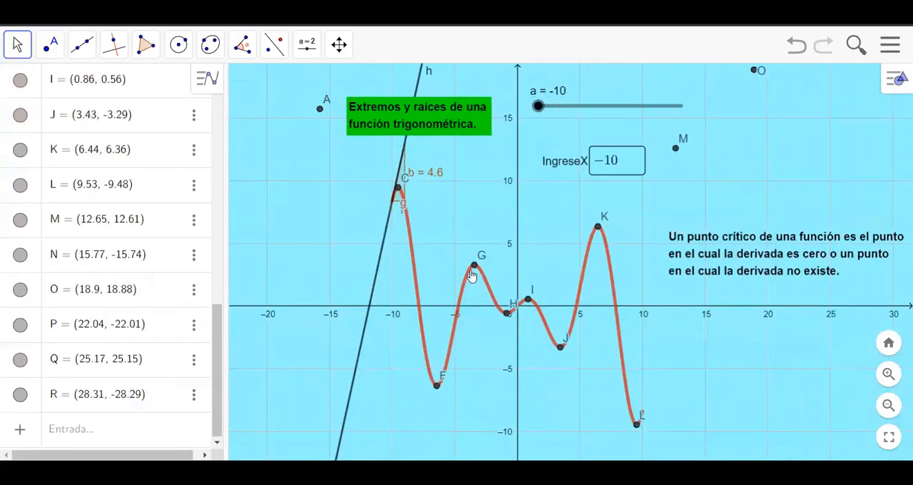
{"action": "scroll", "coordinate": [467, 288], "scroll_direction": "down", "scroll_amount": 2}
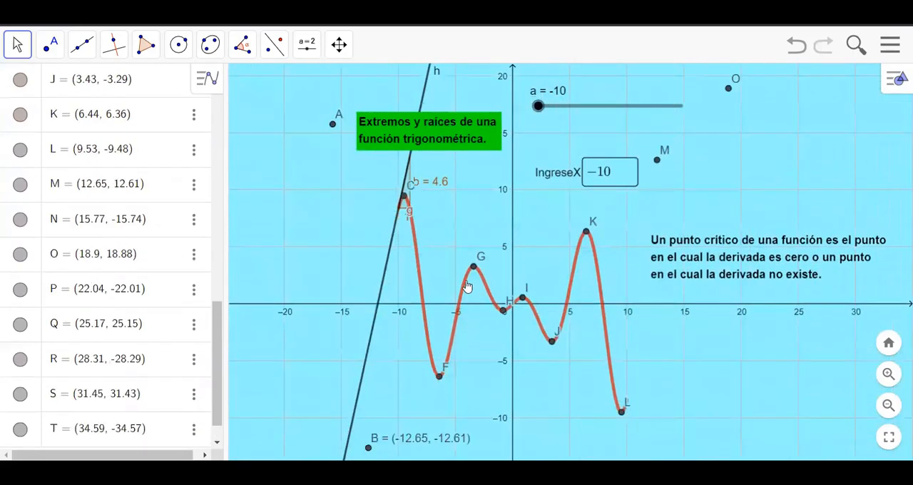
{"action": "scroll", "coordinate": [424, 354], "scroll_direction": "up", "scroll_amount": 3}
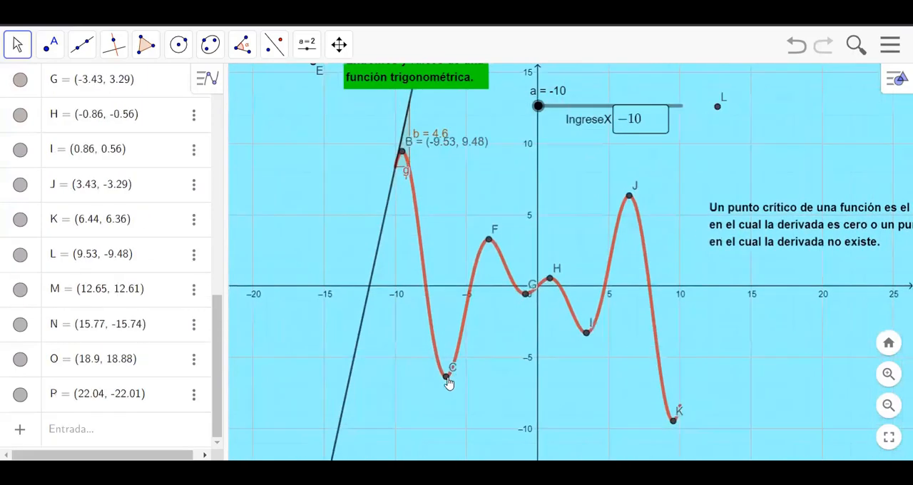
{"action": "scroll", "coordinate": [452, 374], "scroll_direction": "up", "scroll_amount": 3}
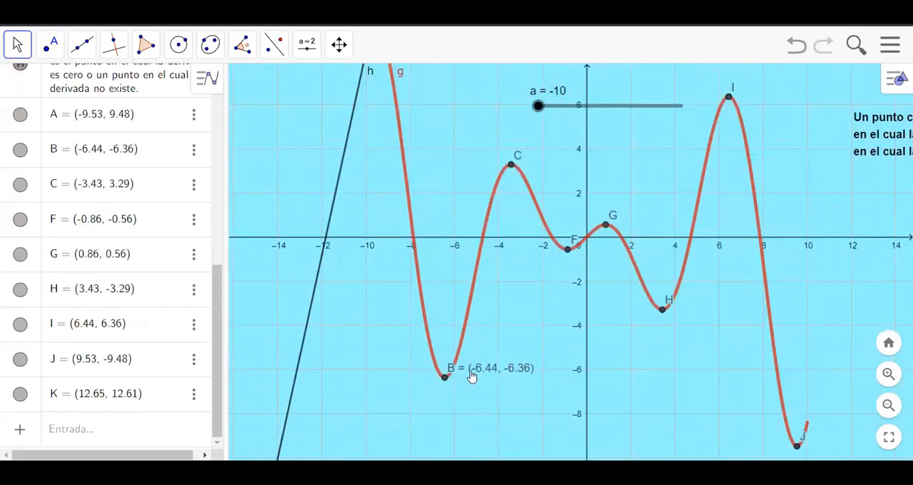
{"action": "scroll", "coordinate": [460, 357], "scroll_direction": "down", "scroll_amount": 4}
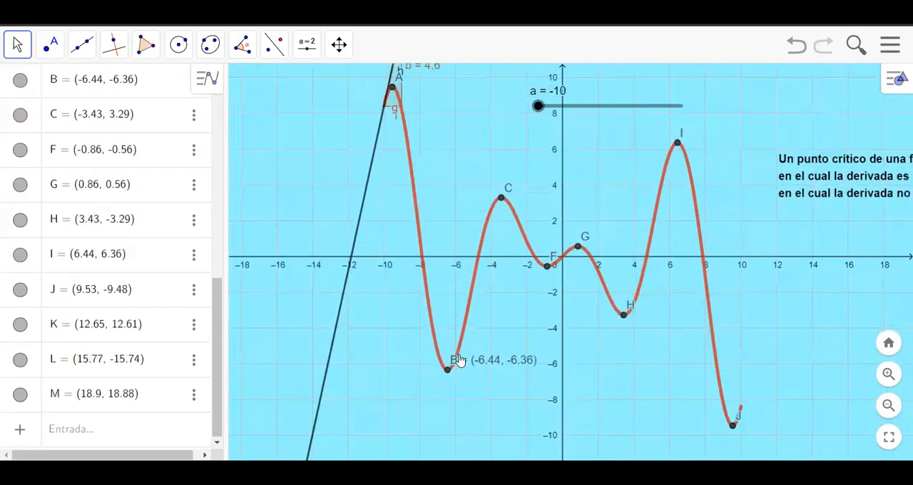
{"action": "scroll", "coordinate": [459, 361], "scroll_direction": "up", "scroll_amount": 3}
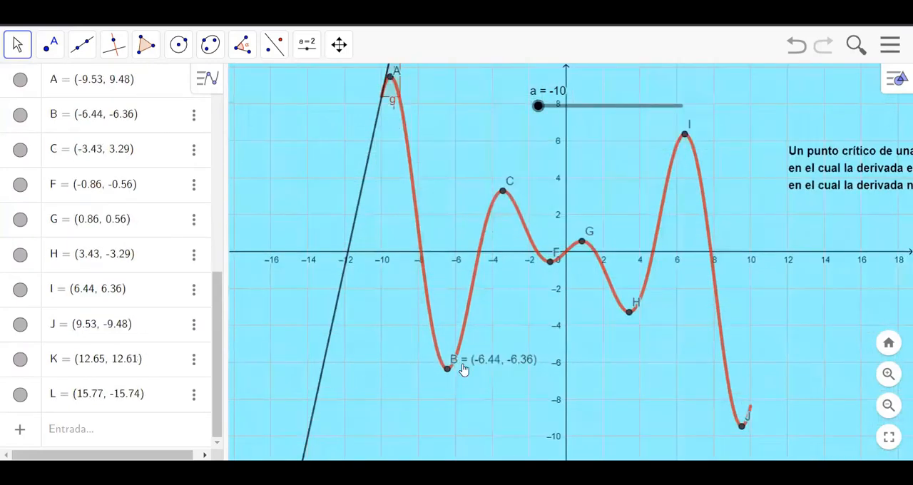
{"action": "scroll", "coordinate": [443, 263], "scroll_direction": "down", "scroll_amount": 3}
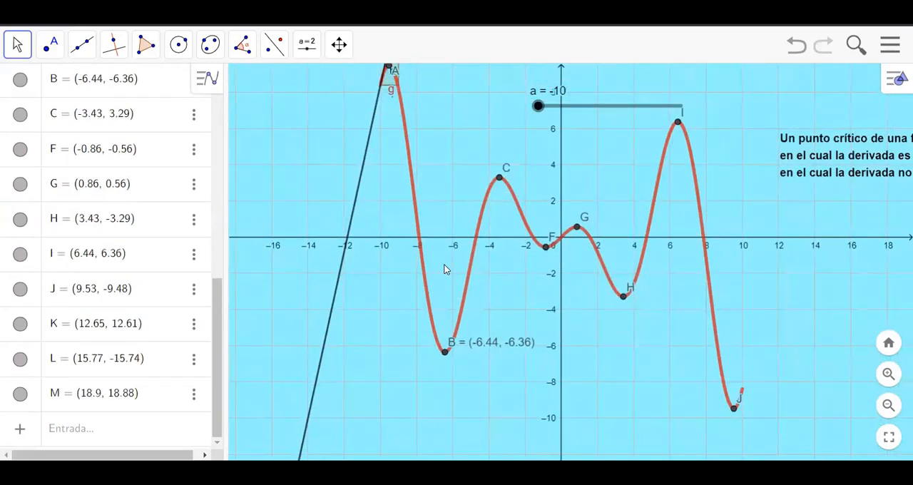
Step: Bring the whole curve, the green title and the critical-point text into view, with the IngreseX box clear of the slider
{"action": "scroll", "coordinate": [445, 265], "scroll_direction": "down", "scroll_amount": 2}
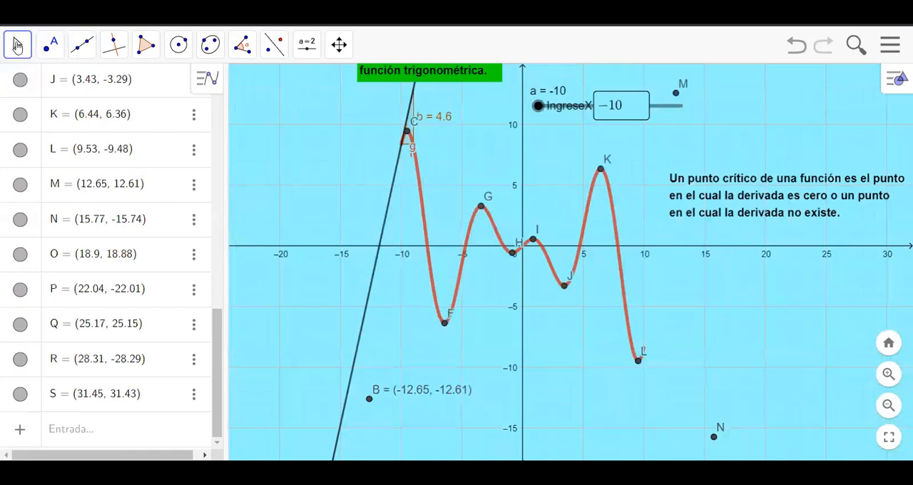
{"action": "left_click", "coordinate": [18, 46]}
{"action": "left_click_drag", "start_coordinate": [344, 185], "coordinate": [283, 217]}
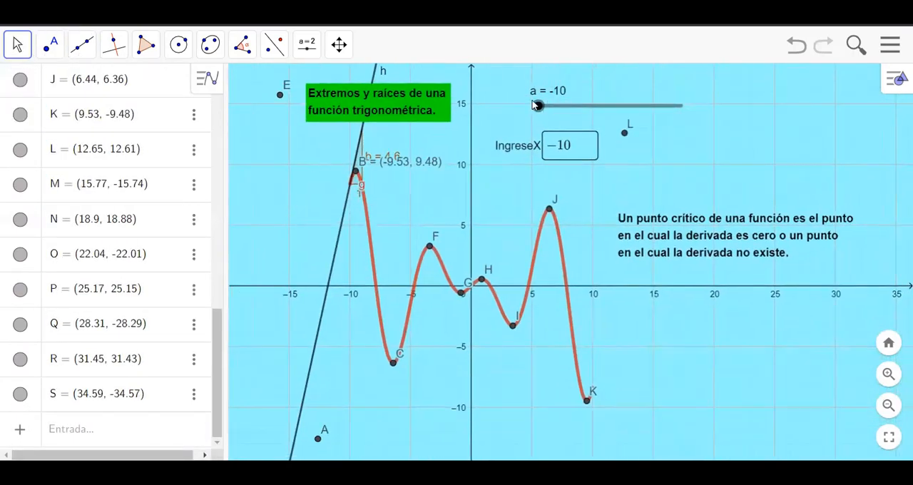
{"action": "mouse_move", "coordinate": [537, 111]}
{"action": "left_mouse_down"}
{"action": "mouse_move", "coordinate": [623, 125]}
{"action": "mouse_move", "coordinate": [539, 125]}
{"action": "mouse_move", "coordinate": [604, 125]}
{"action": "mouse_move", "coordinate": [545, 113]}
{"action": "mouse_move", "coordinate": [537, 98]}
{"action": "left_mouse_up"}
{"action": "left_click", "coordinate": [17, 45]}
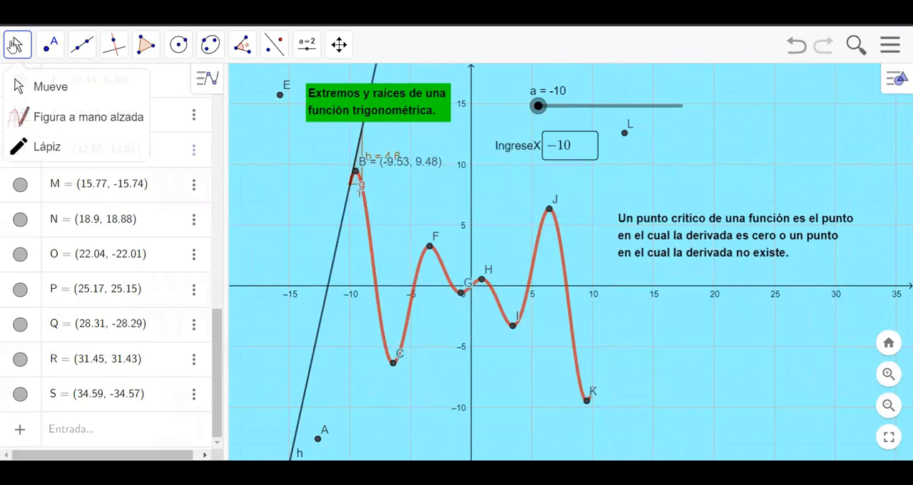
{"action": "left_click", "coordinate": [722, 387]}
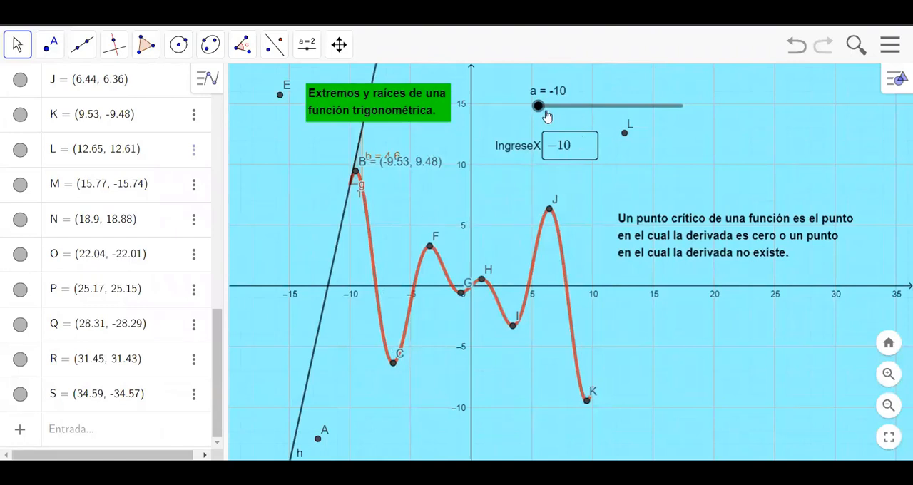
{"action": "mouse_move", "coordinate": [539, 106]}
{"action": "left_mouse_down"}
{"action": "mouse_move", "coordinate": [555, 107]}
{"action": "mouse_move", "coordinate": [531, 108]}
{"action": "left_mouse_up"}
{"action": "left_click", "coordinate": [391, 168]}
Step: Set the global rounding to "4 cifras decimales"
{"action": "right_click", "coordinate": [356, 176]}
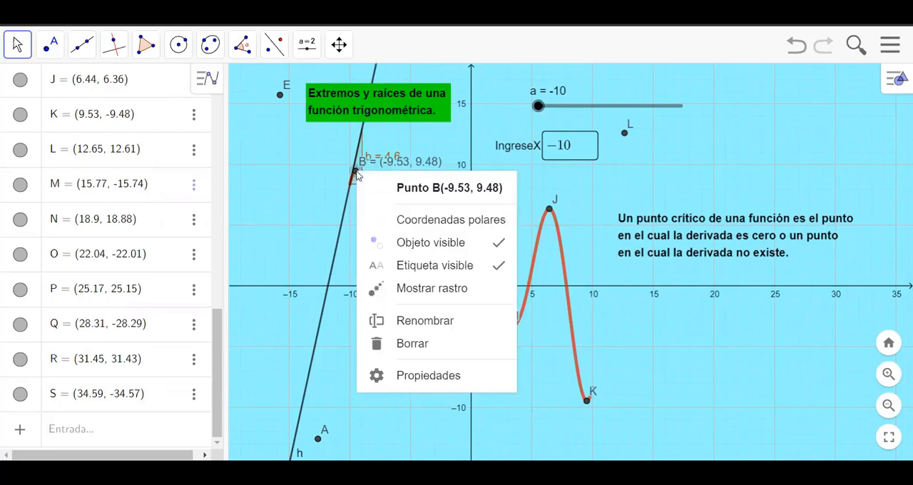
{"action": "left_click", "coordinate": [429, 376]}
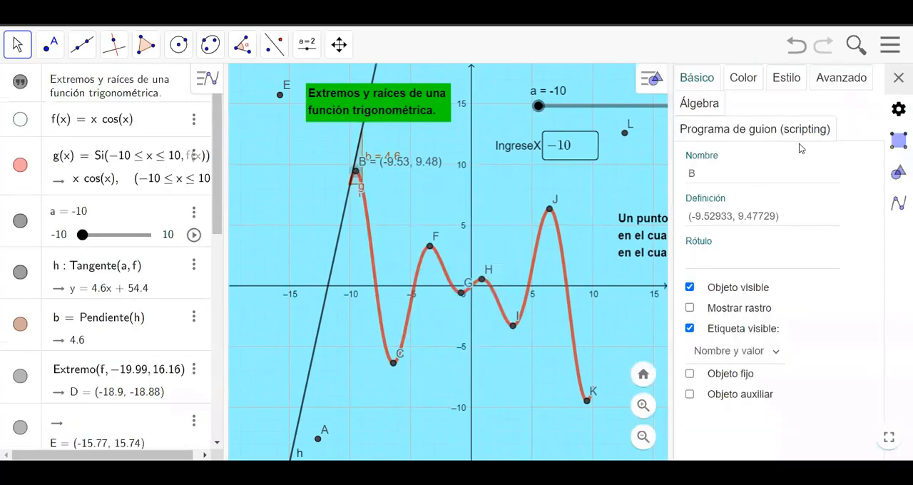
{"action": "left_click", "coordinate": [899, 111]}
{"action": "left_click", "coordinate": [857, 169]}
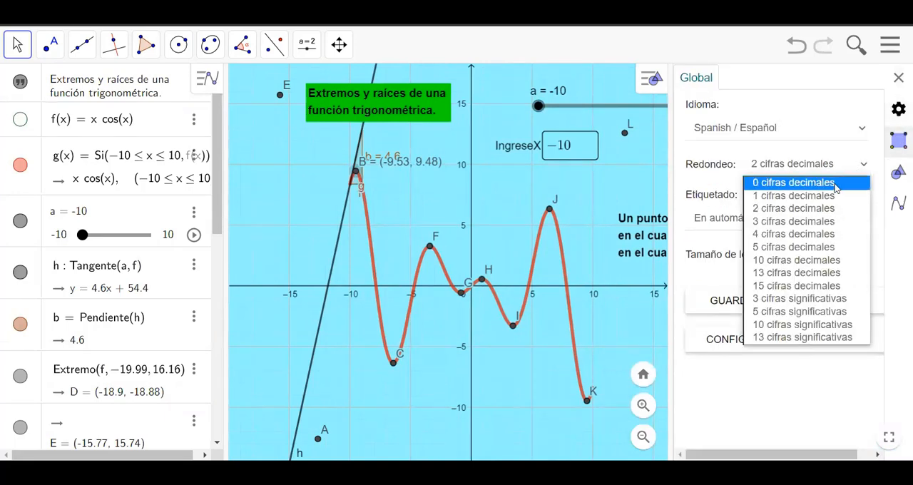
{"action": "left_click", "coordinate": [766, 235]}
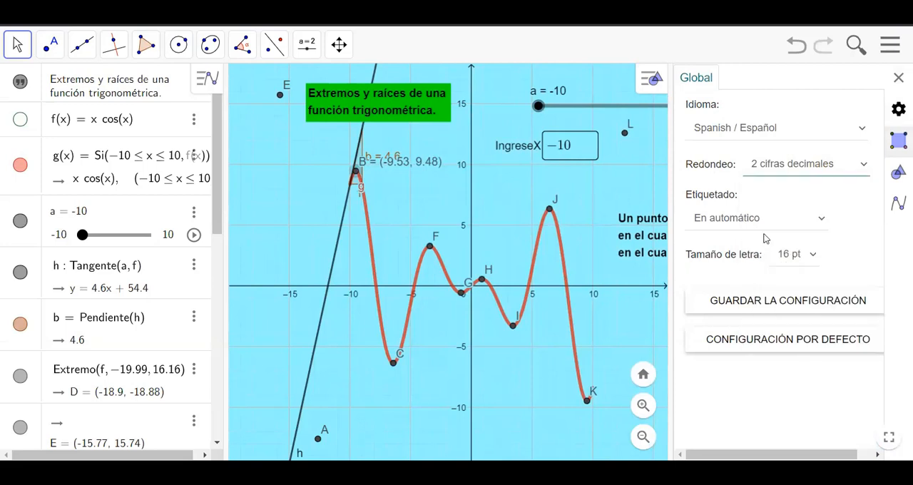
{"action": "left_click", "coordinate": [899, 79]}
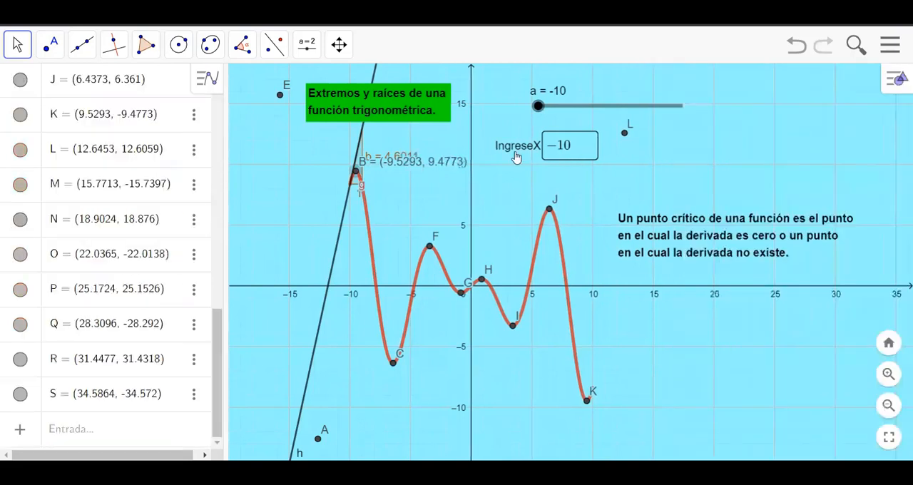
{"action": "right_click", "coordinate": [356, 175]}
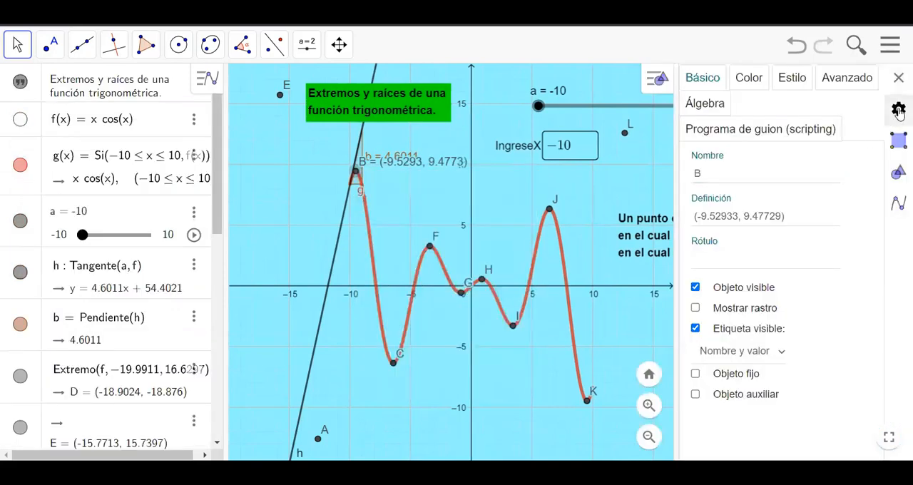
{"action": "left_click", "coordinate": [899, 110]}
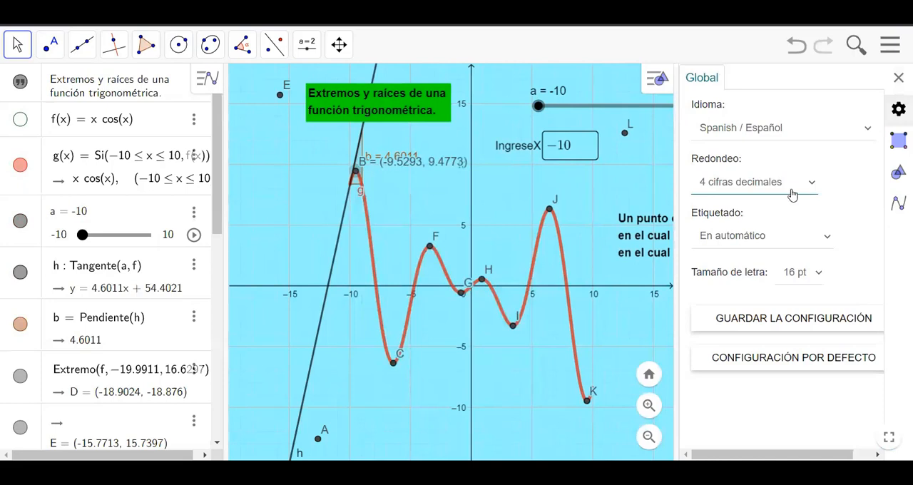
{"action": "left_click", "coordinate": [898, 78]}
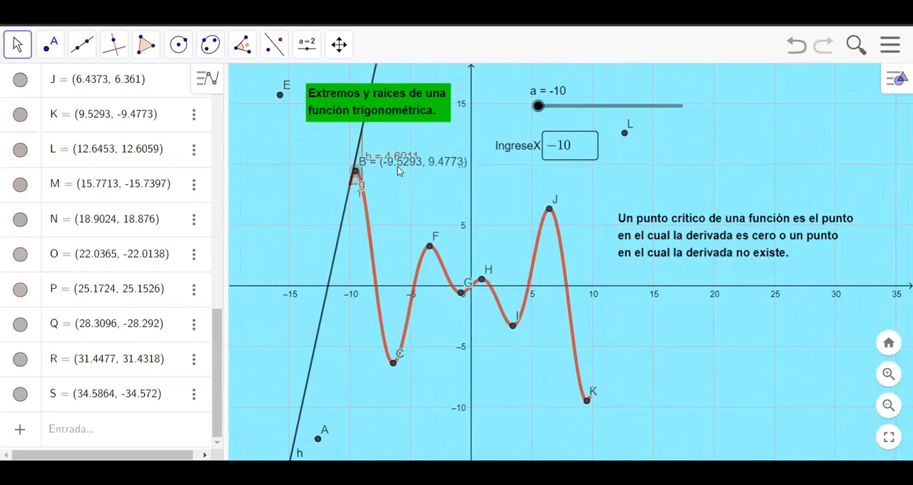
Step: Move the IngreseX input box directly beneath the slider a
{"action": "left_click", "coordinate": [583, 152]}
{"action": "left_click_drag", "start_coordinate": [521, 147], "coordinate": [559, 136]}
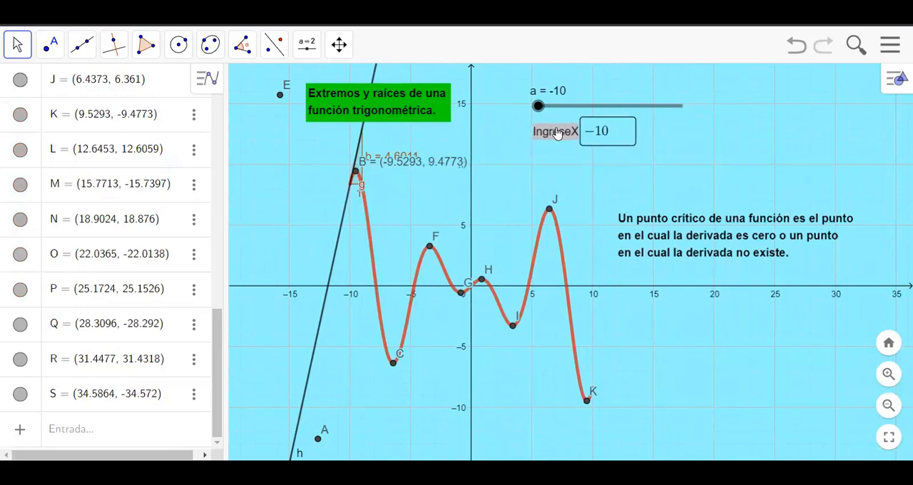
Step: Enter -9.5293 in the IngreseX box and move the slope label b just below the tangent, beside the first maximum
{"action": "left_click", "coordinate": [616, 134]}
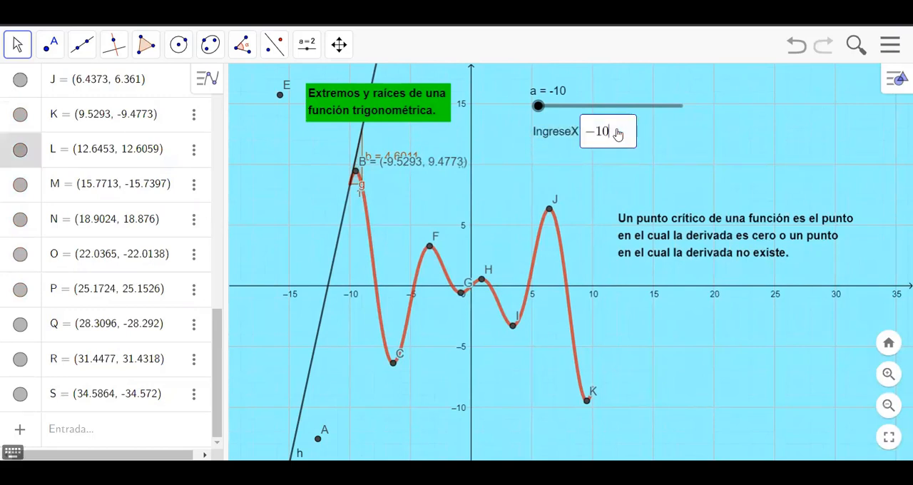
{"action": "key", "text": "BackSpace"}
{"action": "key", "text": "BackSpace"}
{"action": "key", "text": "BackSpace"}
{"action": "type", "text": "-9.5293"}
{"action": "key", "text": "Return"}
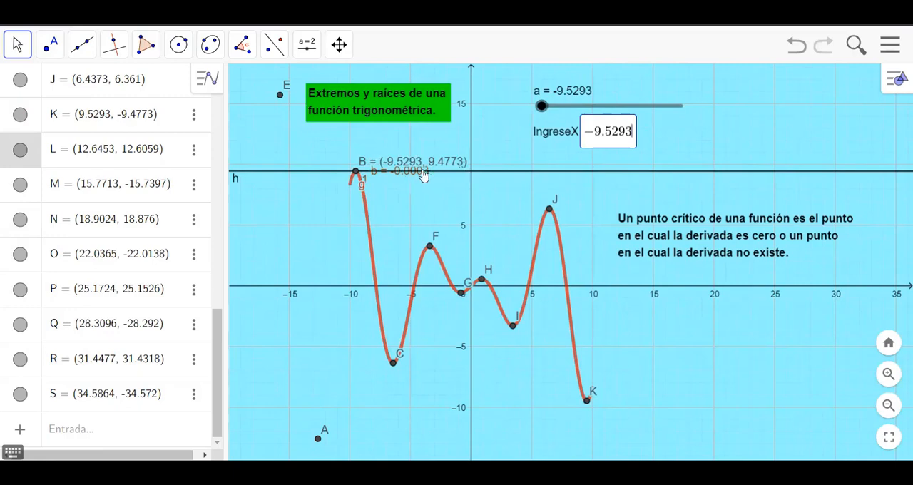
{"action": "left_click_drag", "start_coordinate": [423, 175], "coordinate": [404, 194]}
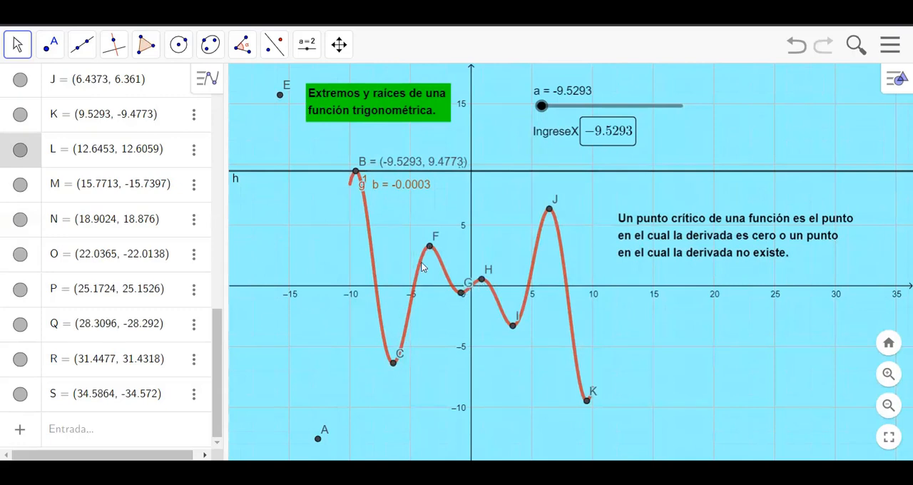
Step: Change the stroke style of the tangent line h to dashed
{"action": "right_click", "coordinate": [526, 172]}
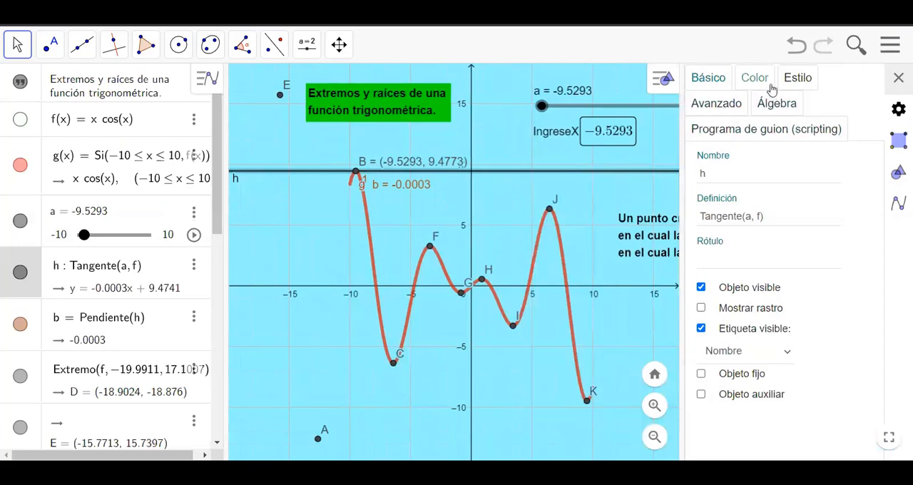
{"action": "left_click", "coordinate": [788, 84]}
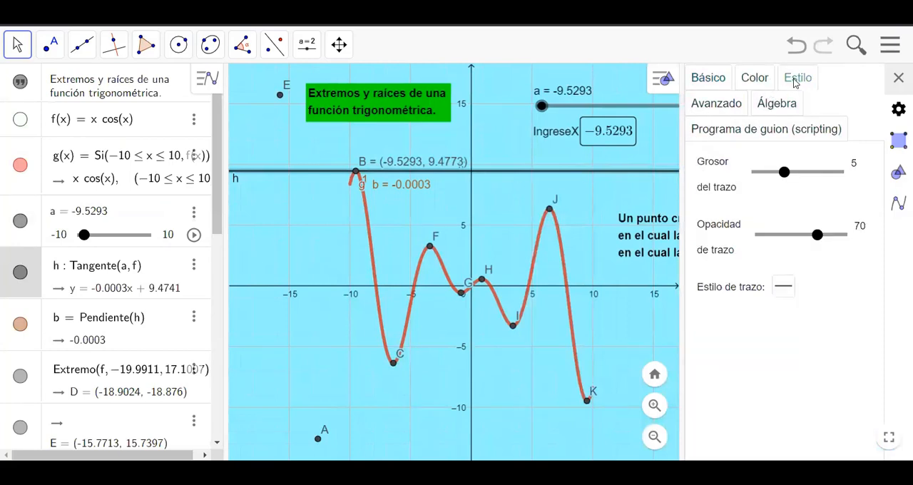
{"action": "left_click", "coordinate": [785, 288]}
{"action": "left_click", "coordinate": [815, 312]}
{"action": "left_click", "coordinate": [788, 288]}
{"action": "left_click", "coordinate": [816, 314]}
{"action": "left_click", "coordinate": [898, 78]}
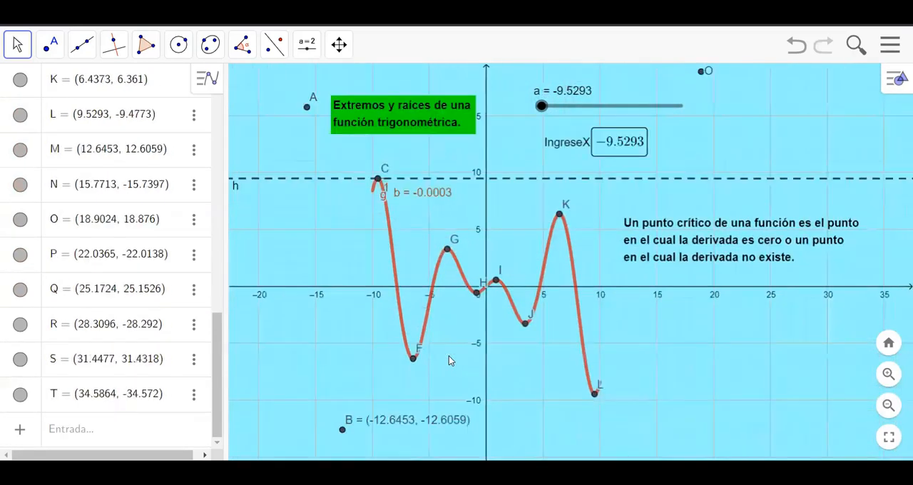
Step: Set the IngreseX value to -6.4373 to place the tangent at the minimum F
{"action": "left_click", "coordinate": [645, 149]}
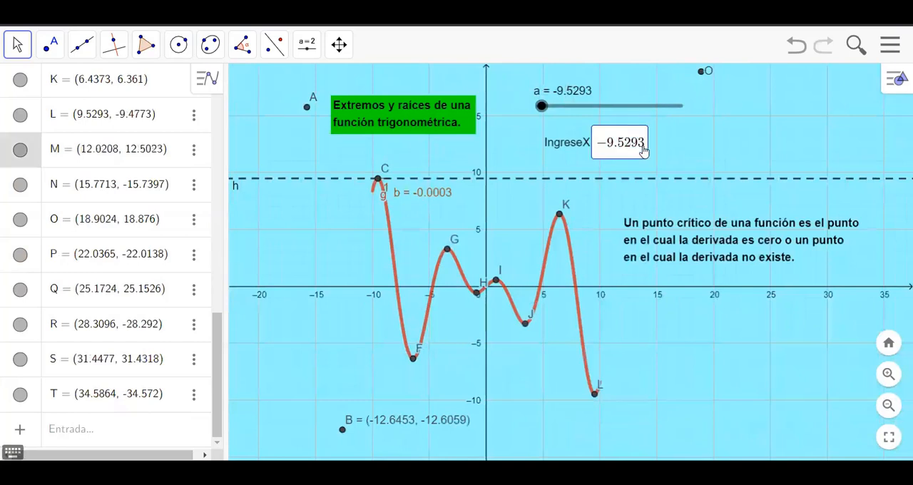
{"action": "key", "text": "BackSpace"}
{"action": "key", "text": "BackSpace"}
{"action": "key", "text": "BackSpace"}
{"action": "key", "text": "BackSpace"}
{"action": "key", "text": "BackSpace"}
{"action": "type", "text": "6.4373"}
{"action": "key", "text": "Return"}
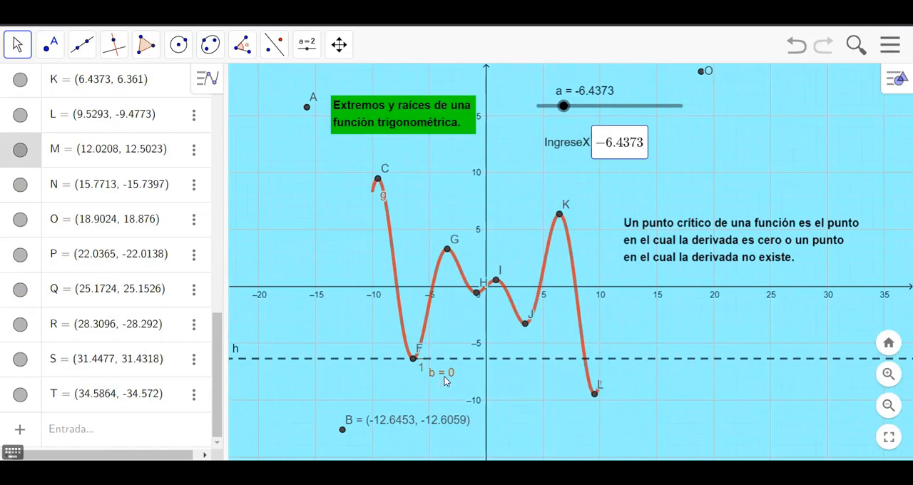
Step: Move the critical-point definition text slightly higher in the graph, closer to the IngreseX box
{"action": "left_click_drag", "start_coordinate": [220, 333], "coordinate": [206, 118]}
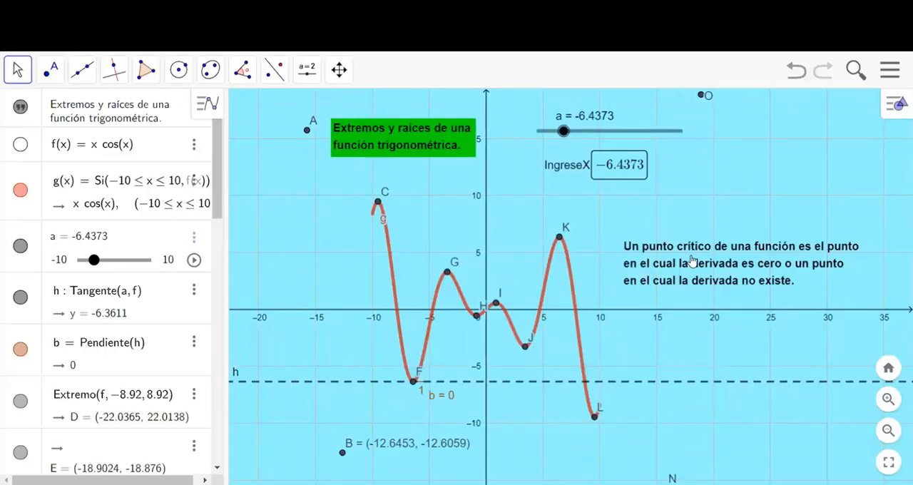
{"action": "left_click", "coordinate": [50, 69]}
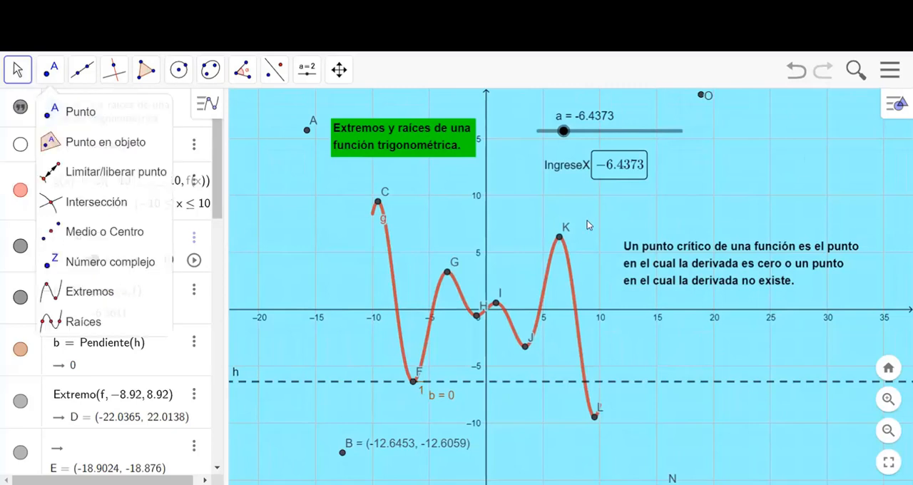
{"action": "key", "text": "Escape"}
{"action": "left_click_drag", "start_coordinate": [675, 262], "coordinate": [672, 222]}
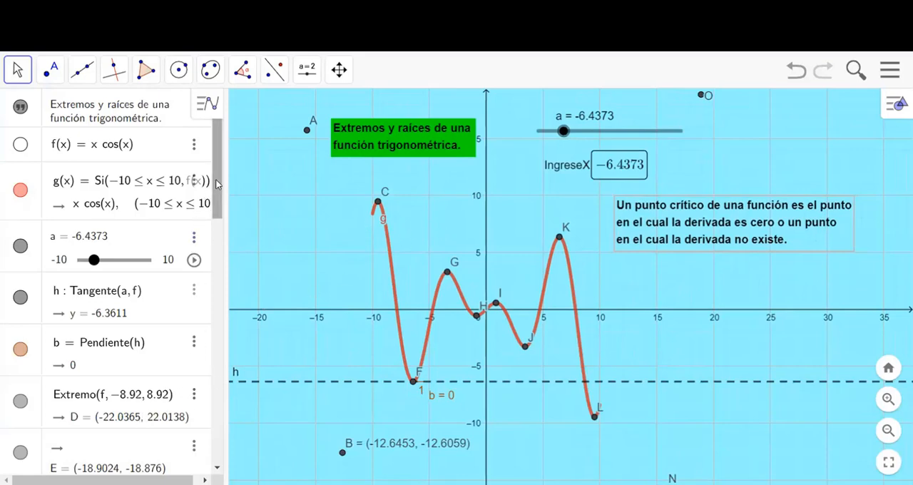
Step: Find point G's x-coordinate in the algebra list and set the IngreseX value to -3.4256
{"action": "scroll", "coordinate": [215, 179], "scroll_direction": "down", "scroll_amount": 1}
{"action": "scroll", "coordinate": [216, 179], "scroll_direction": "up", "scroll_amount": 1}
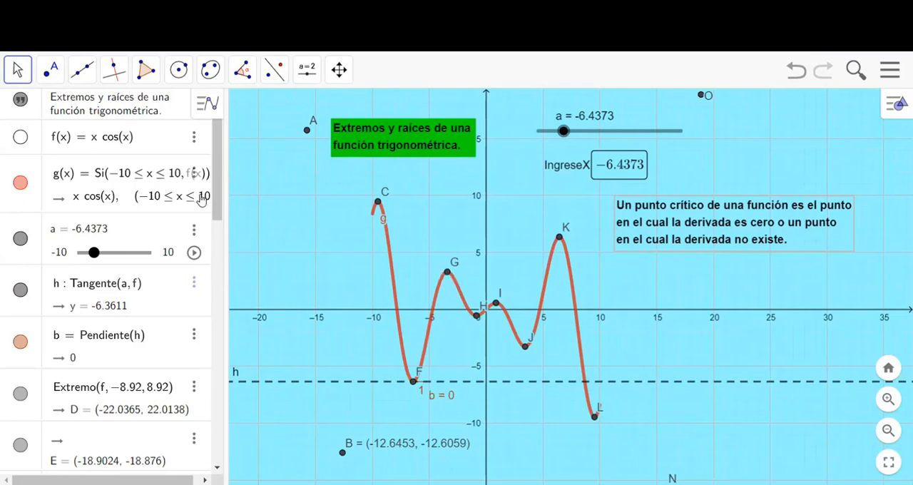
{"action": "left_click_drag", "start_coordinate": [217, 200], "coordinate": [146, 329]}
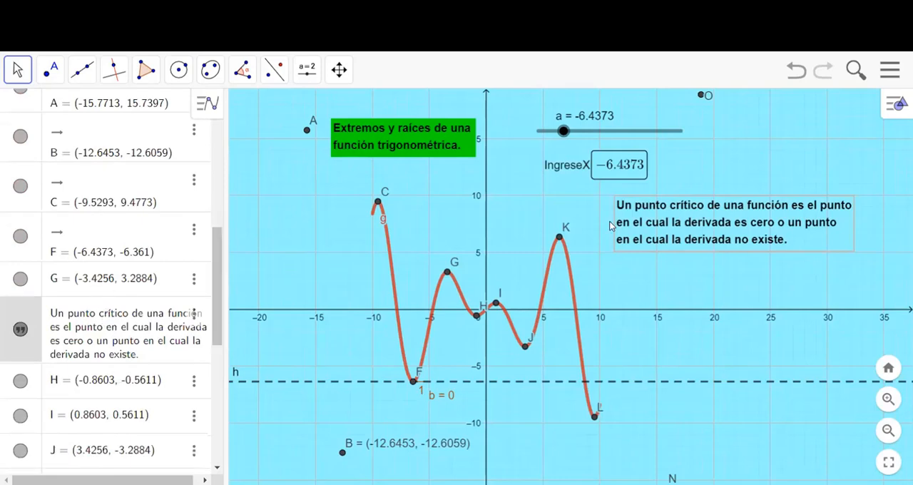
{"action": "left_click", "coordinate": [622, 163]}
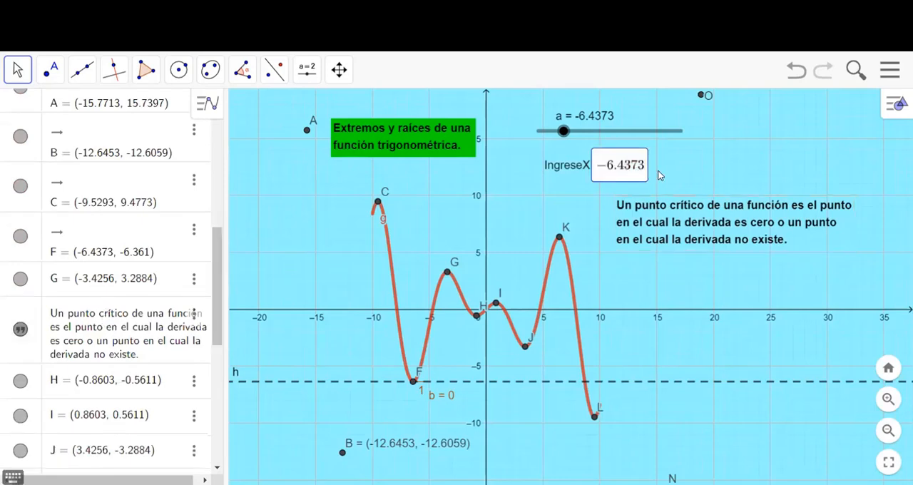
{"action": "key", "text": "BackSpace"}
{"action": "key", "text": "BackSpace"}
{"action": "key", "text": "BackSpace"}
{"action": "key", "text": "BackSpace"}
{"action": "key", "text": "BackSpace"}
{"action": "type", "text": "3.4256"}
{"action": "key", "text": "Return"}
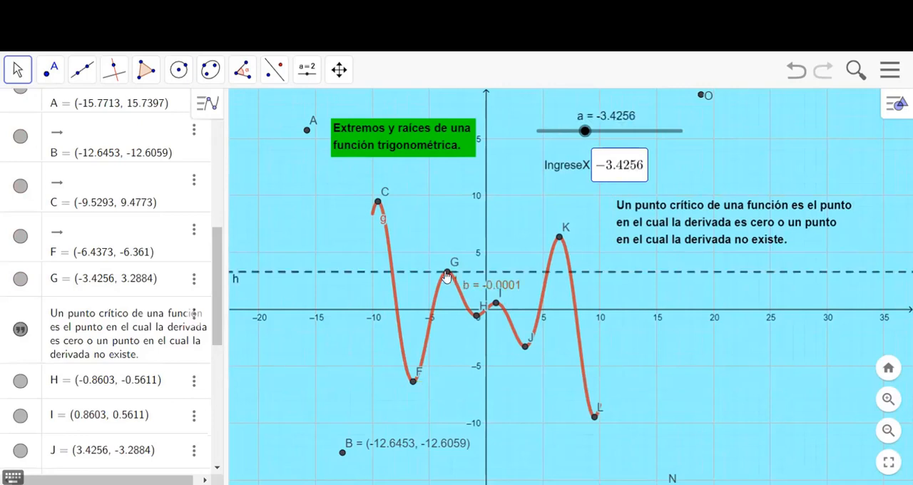